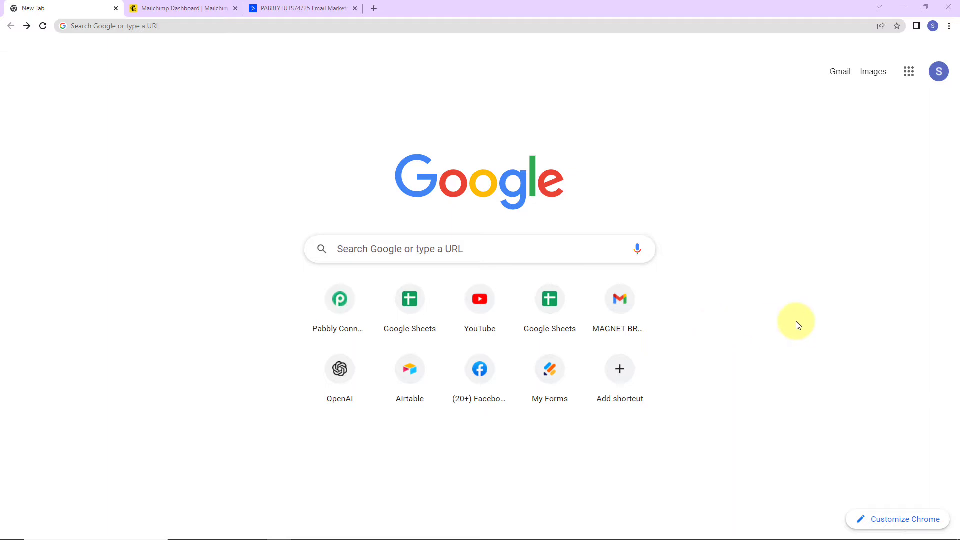
Step: Load pabbly.com/connect in Chrome and sign in to reach the Pabbly All Apps page
{"action": "left_click", "coordinate": [351, 25]}
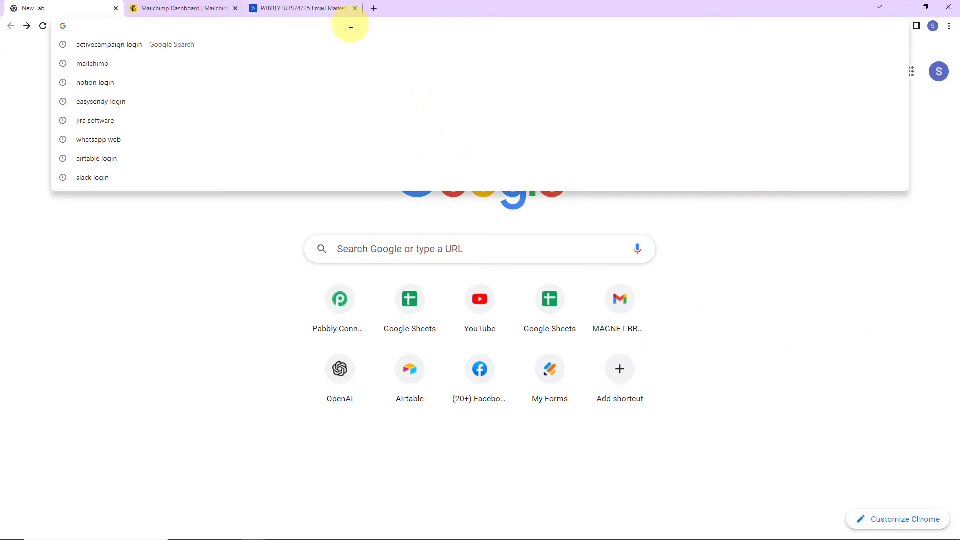
{"action": "type", "text": "pa"}
{"action": "key", "text": "Return"}
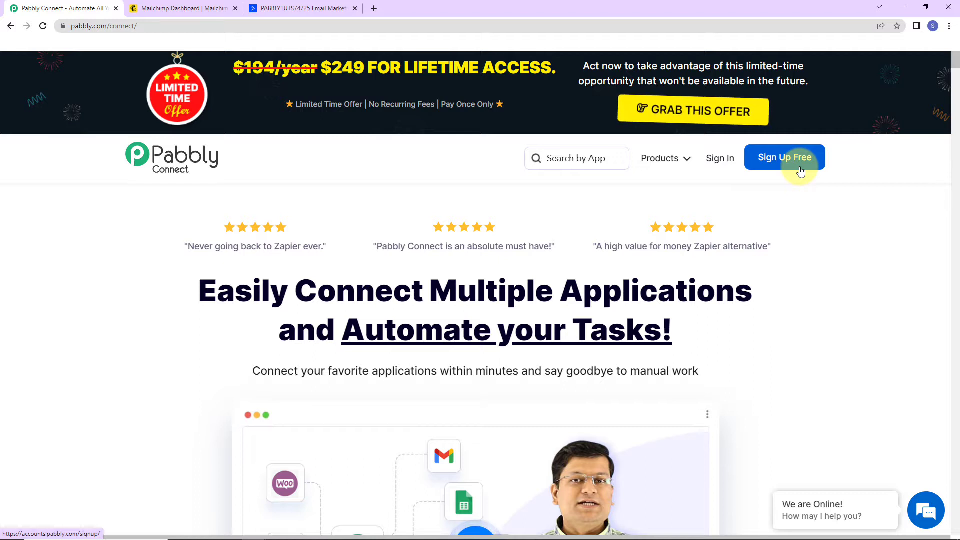
{"action": "left_click", "coordinate": [726, 160]}
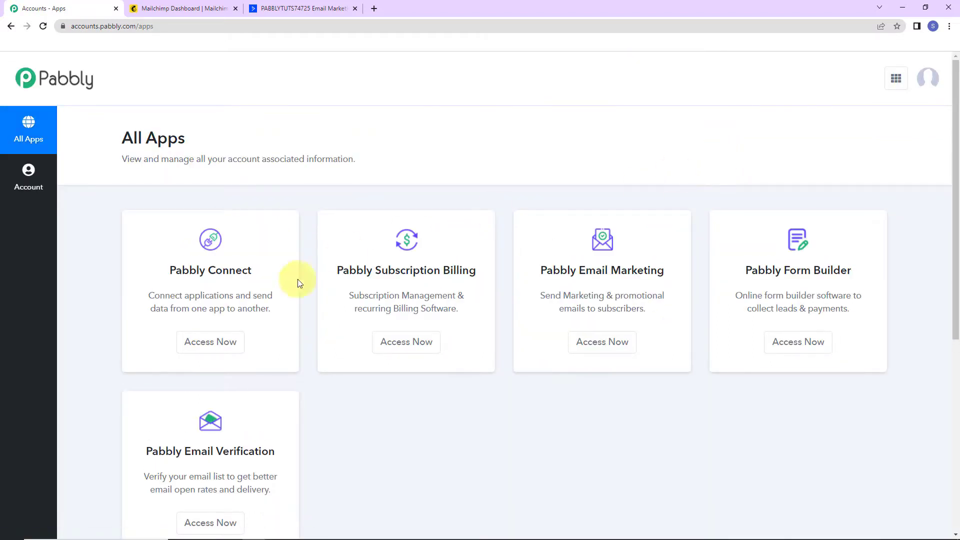
Step: Open Pabbly Connect and create a workflow named 'Add New Mailchimp List Subscribers to ActiveCampaign Contacts'
{"action": "left_click", "coordinate": [219, 344]}
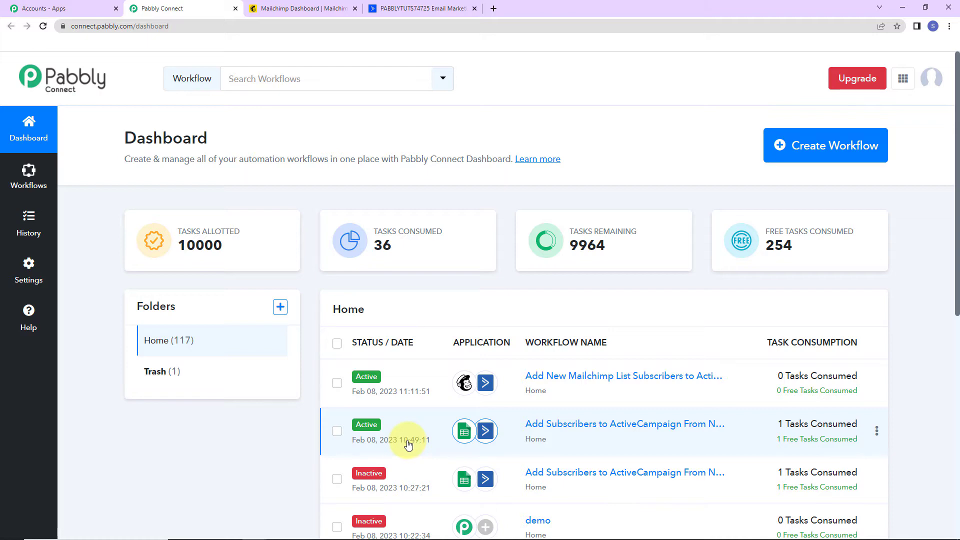
{"action": "left_click", "coordinate": [859, 160]}
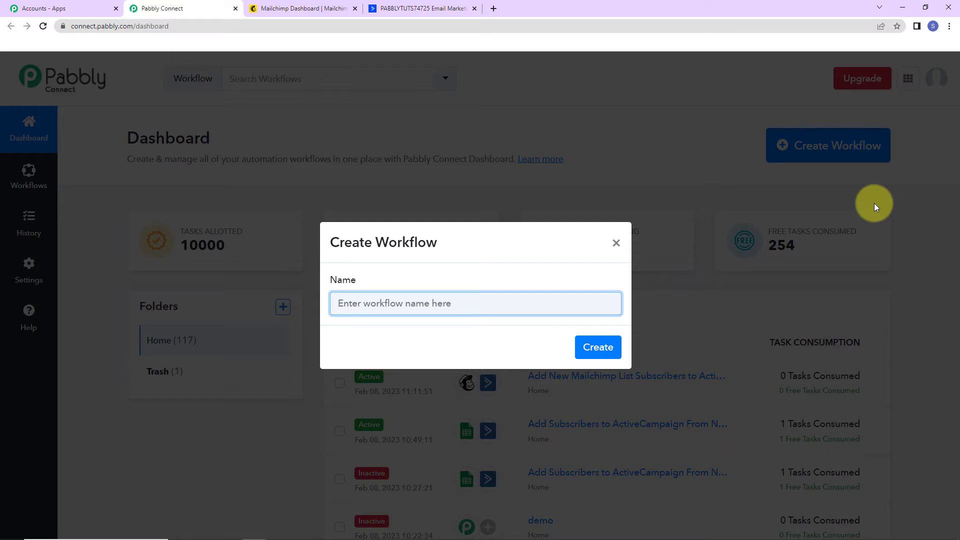
{"action": "type", "text": "Add New Mailchimp List Subscribers to Activecampaign Contacts"}
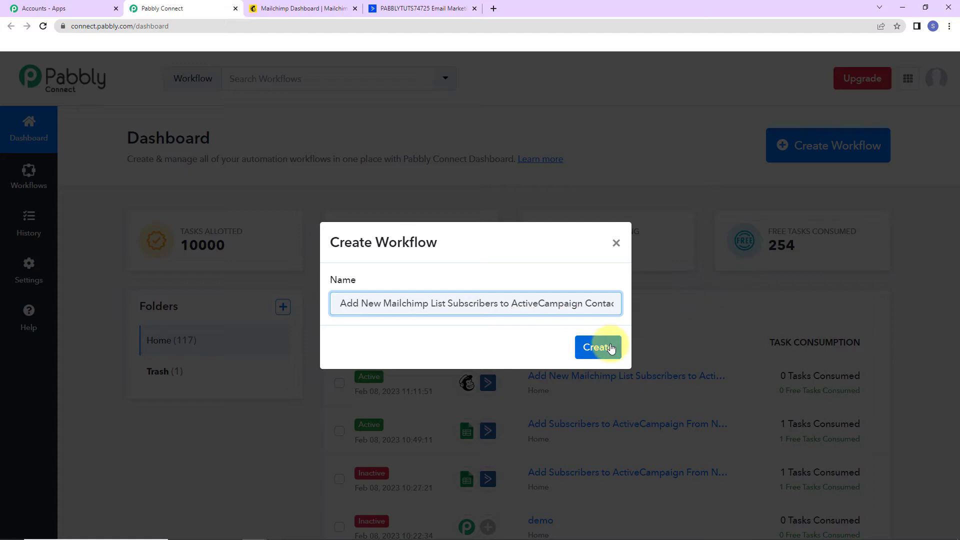
{"action": "left_click", "coordinate": [611, 349]}
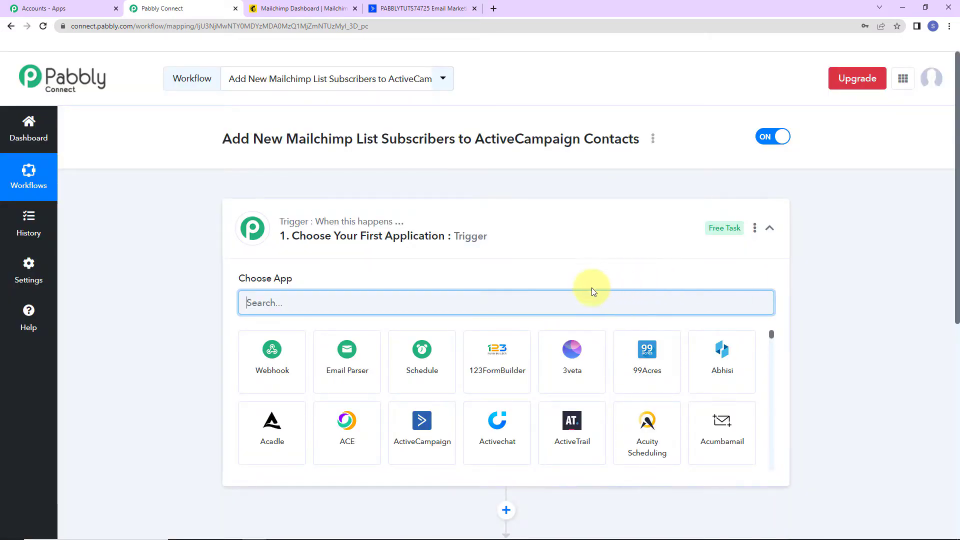
Step: Search 'mail', choose MailChimp as the trigger app and New Subscriber as its trigger event
{"action": "scroll", "coordinate": [553, 379], "scroll_direction": "down", "scroll_amount": 4}
{"action": "scroll", "coordinate": [905, 383], "scroll_direction": "down", "scroll_amount": 2}
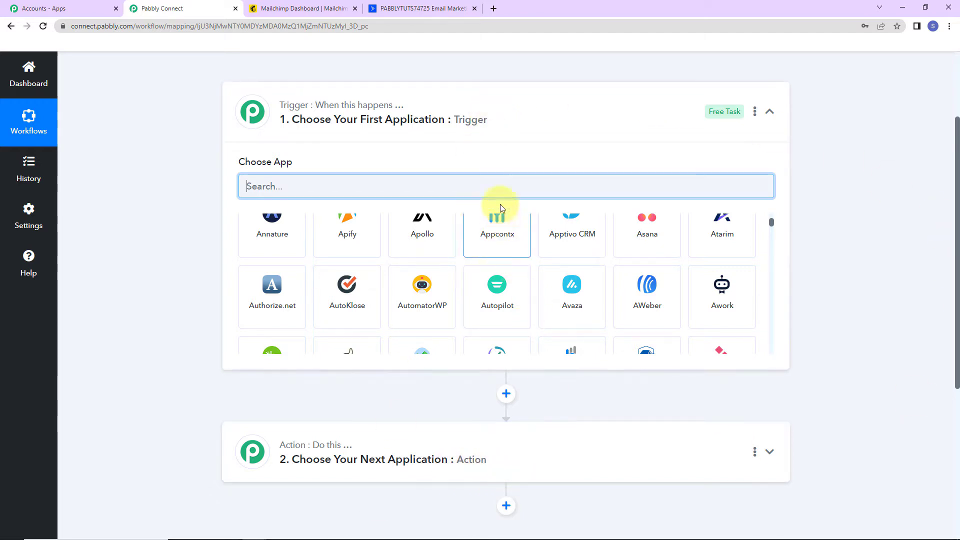
{"action": "type", "text": "ail"}
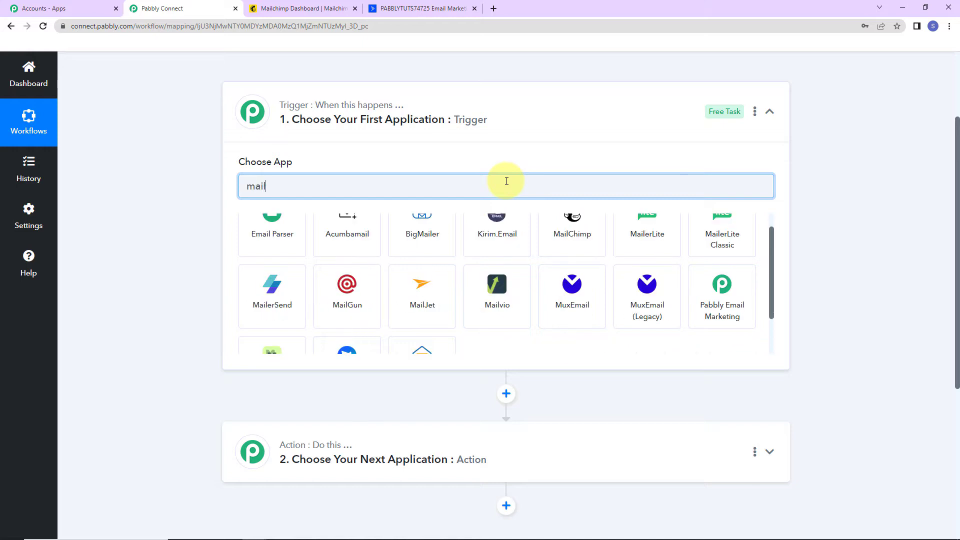
{"action": "scroll", "coordinate": [506, 304], "scroll_direction": "up", "scroll_amount": 1}
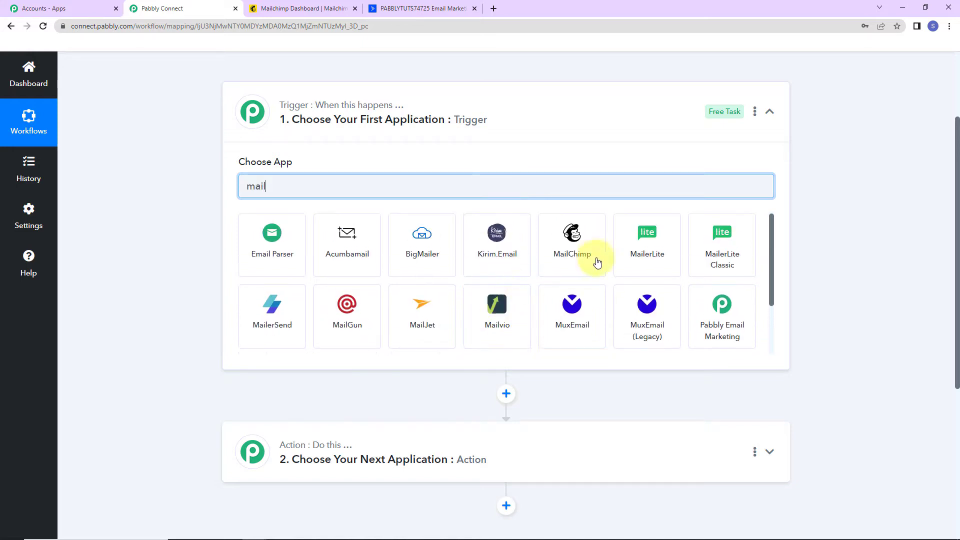
{"action": "left_click", "coordinate": [596, 253]}
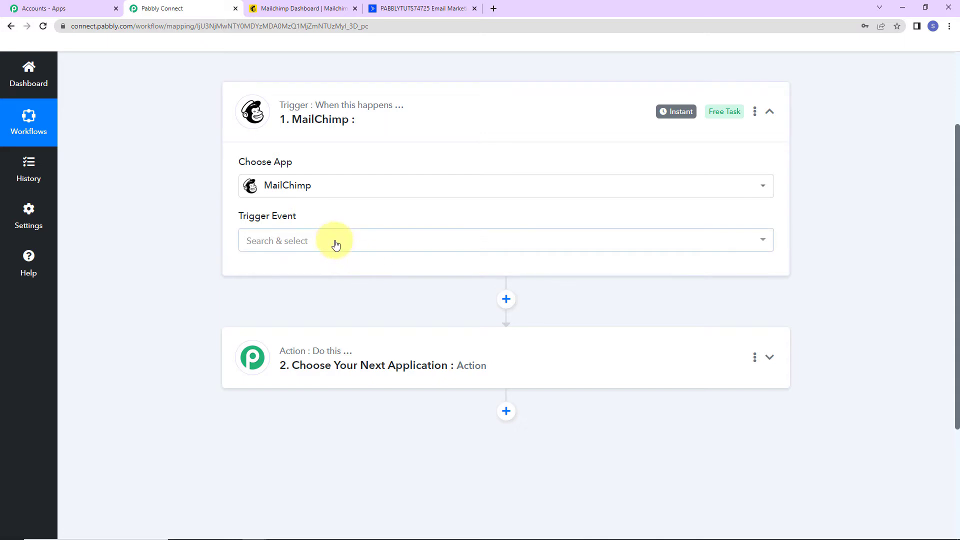
{"action": "left_click", "coordinate": [335, 244]}
{"action": "left_click", "coordinate": [318, 299]}
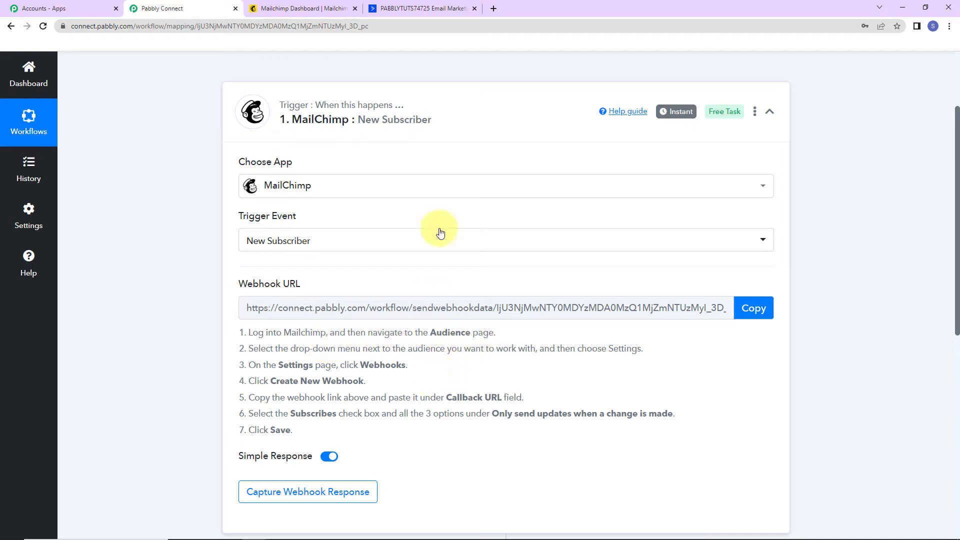
{"action": "left_click", "coordinate": [300, 10]}
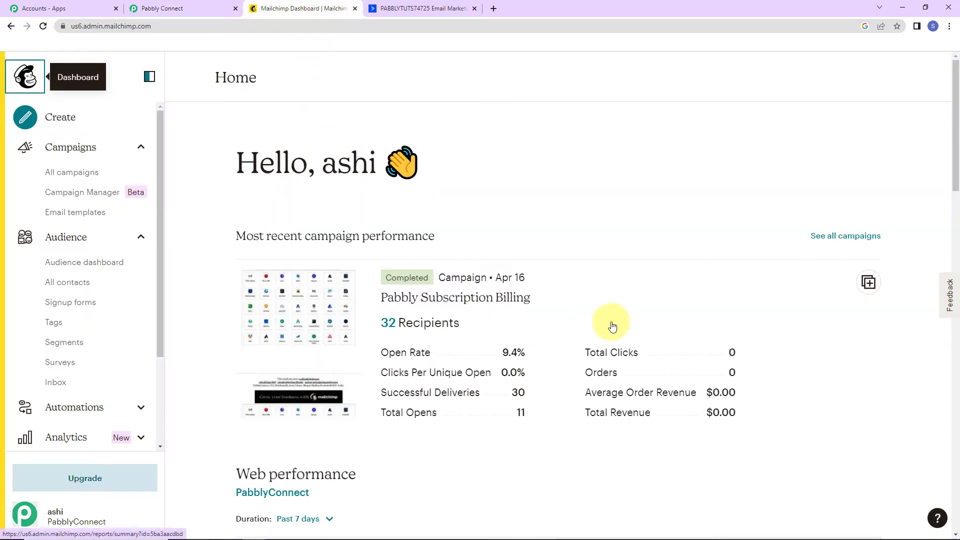
Step: Go to the PabblyConnect audience's Settings > Webhooks and start a new webhook
{"action": "left_click", "coordinate": [58, 237]}
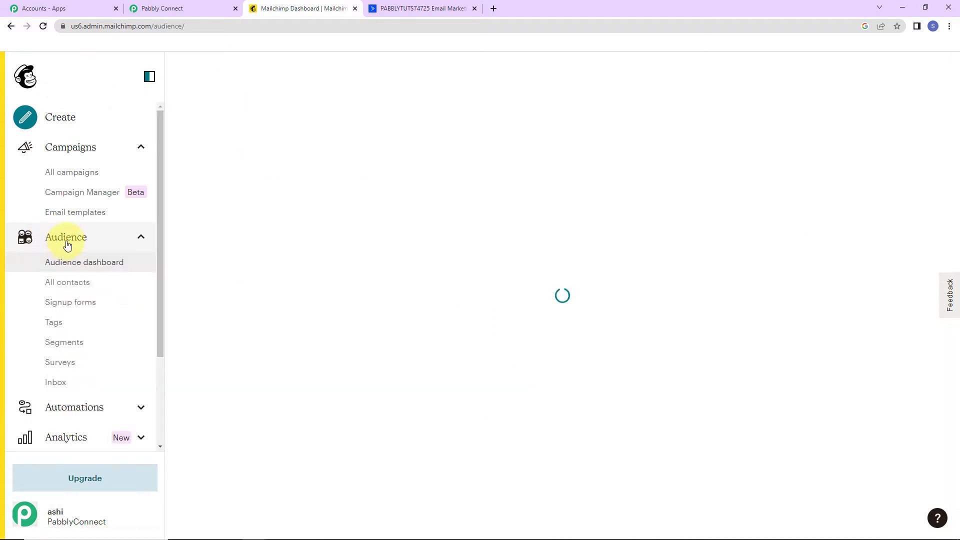
{"action": "left_click", "coordinate": [910, 142]}
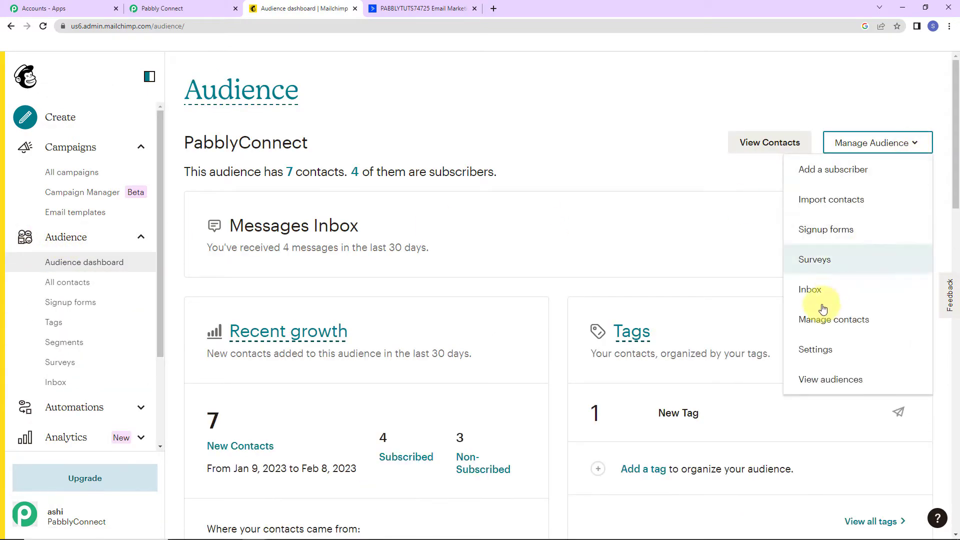
{"action": "left_click", "coordinate": [814, 349]}
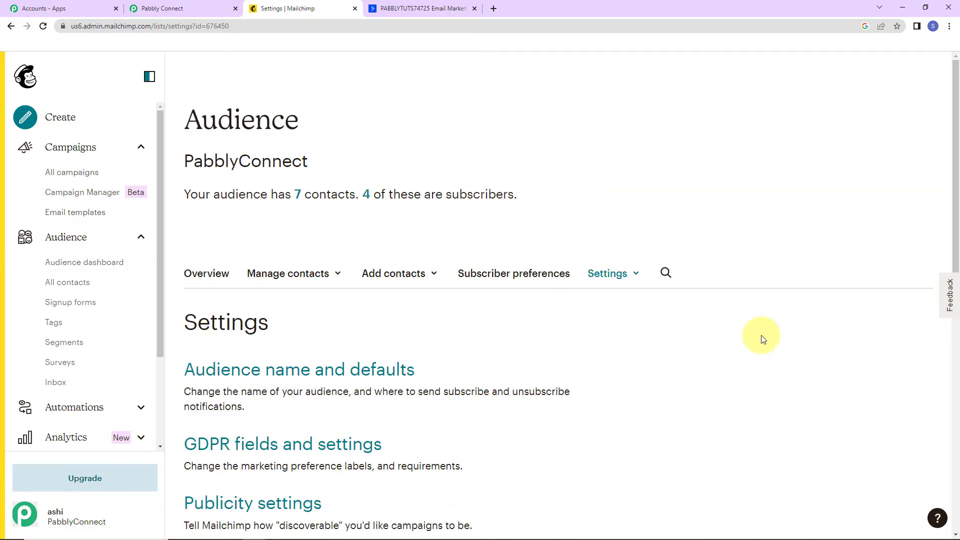
{"action": "scroll", "coordinate": [650, 325], "scroll_direction": "down", "scroll_amount": 5}
{"action": "scroll", "coordinate": [649, 328], "scroll_direction": "down", "scroll_amount": 3}
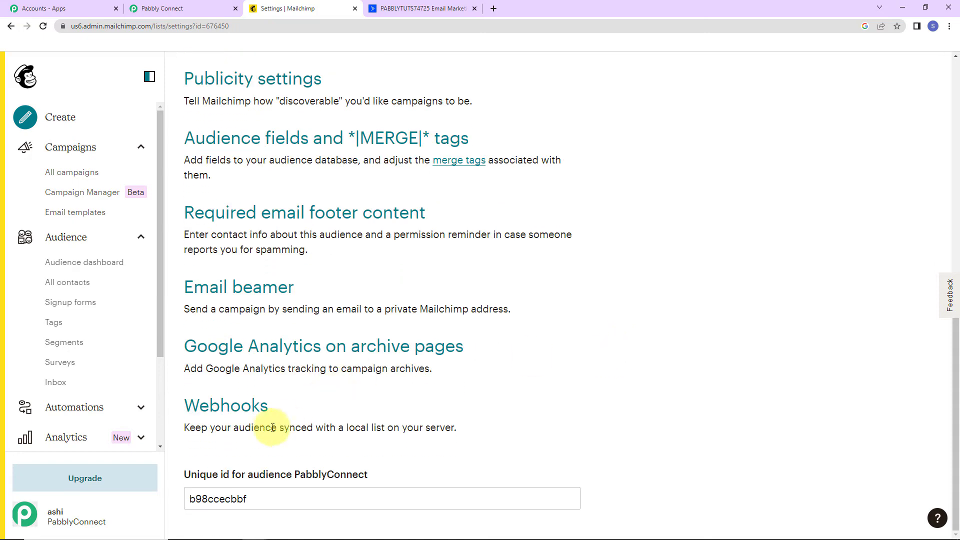
{"action": "left_click", "coordinate": [215, 407]}
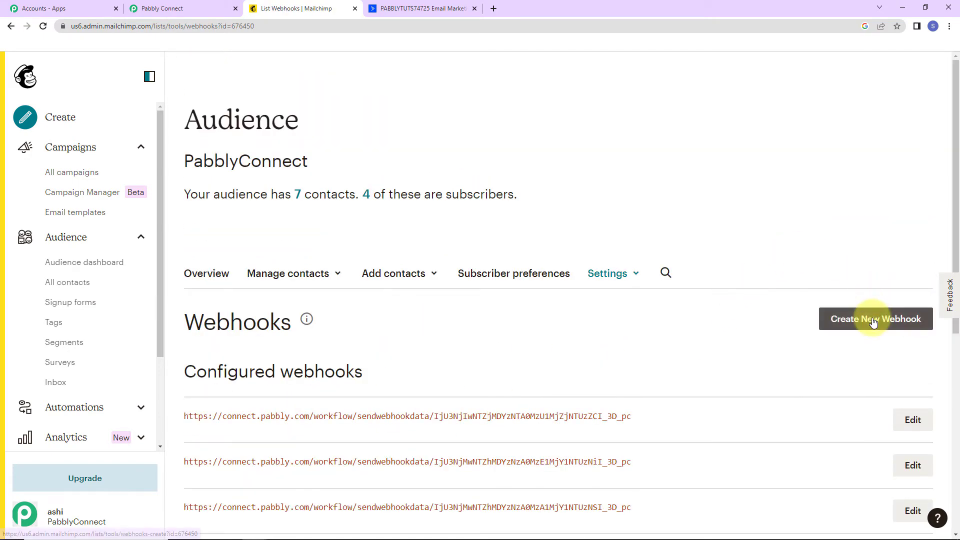
{"action": "left_click", "coordinate": [905, 320]}
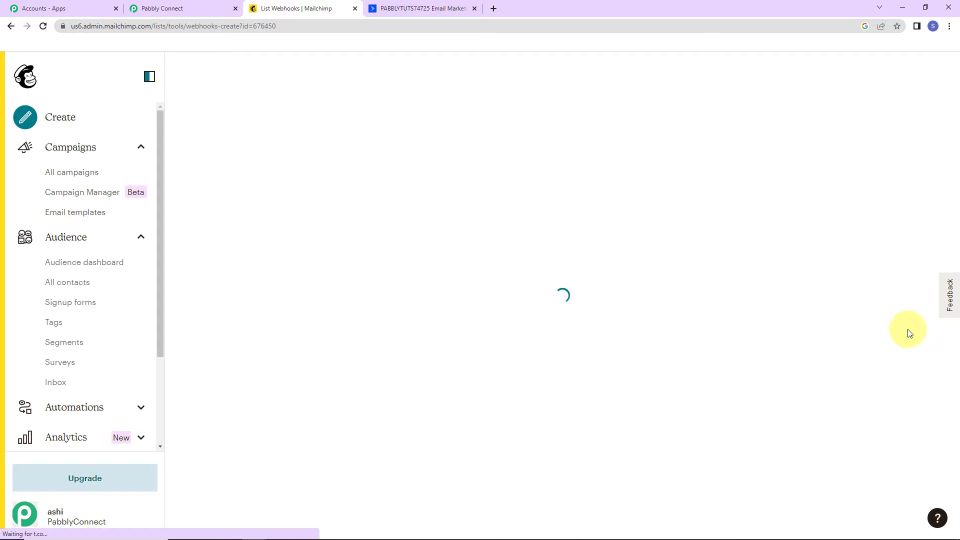
{"action": "scroll", "coordinate": [476, 360], "scroll_direction": "down", "scroll_amount": 5}
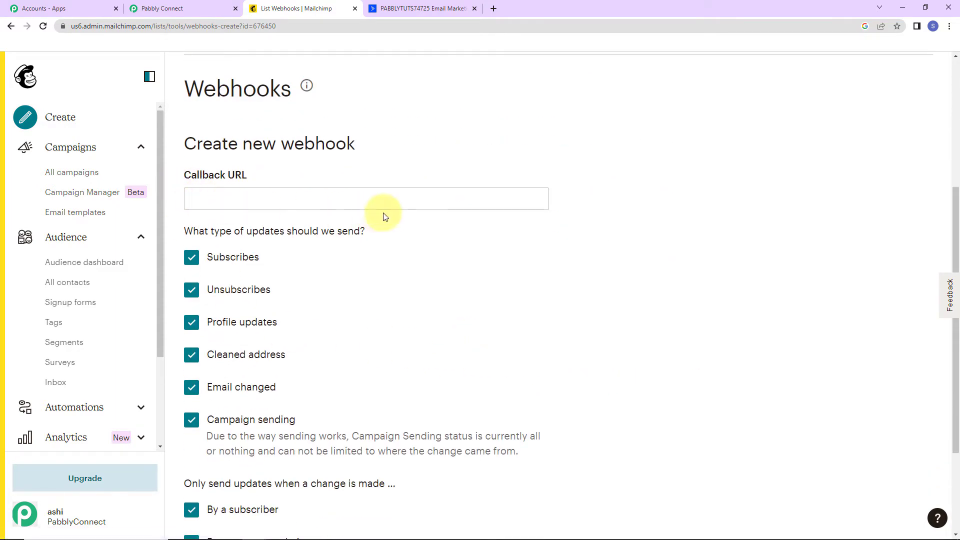
Step: Paste the Pabbly workflow's webhook URL into the new webhook's Callback URL field
{"action": "left_click", "coordinate": [212, 8]}
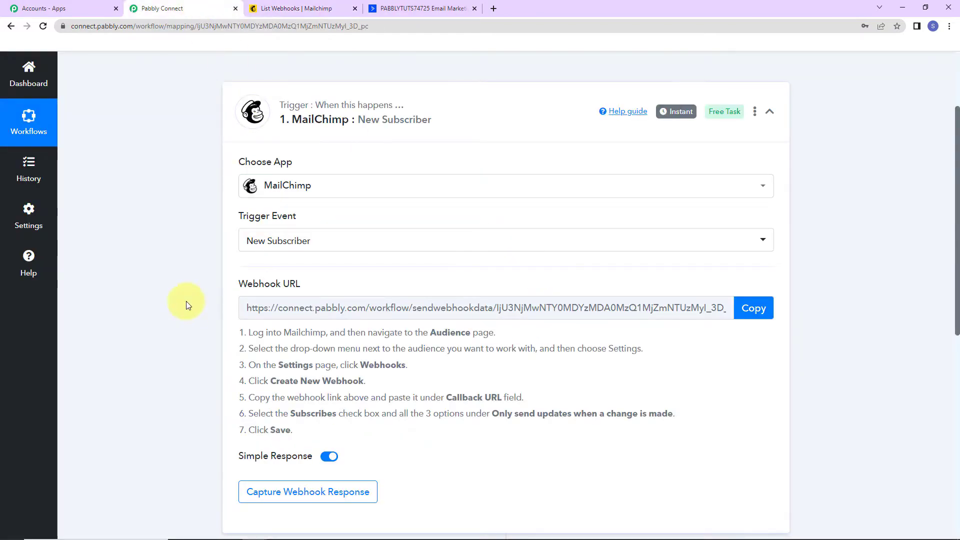
{"action": "left_click", "coordinate": [753, 307]}
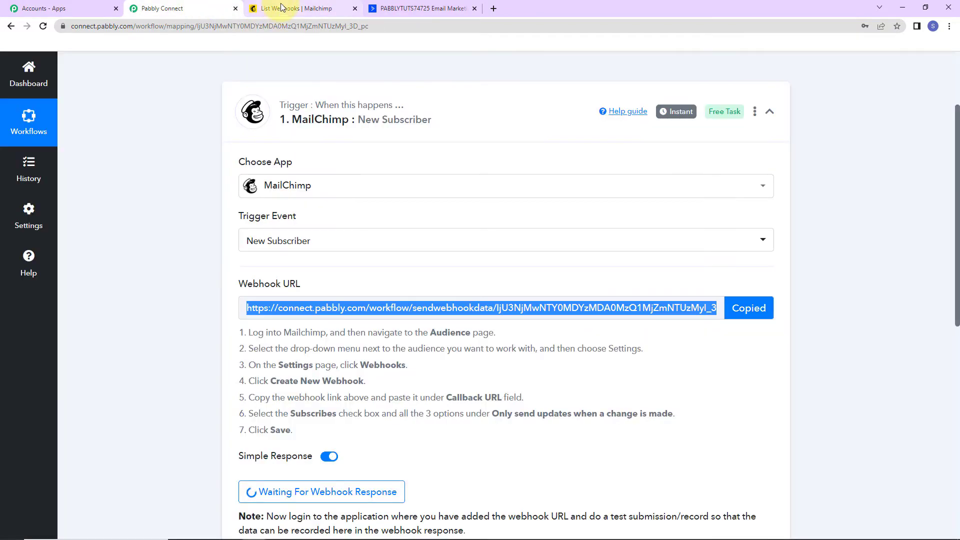
{"action": "left_click", "coordinate": [272, 8]}
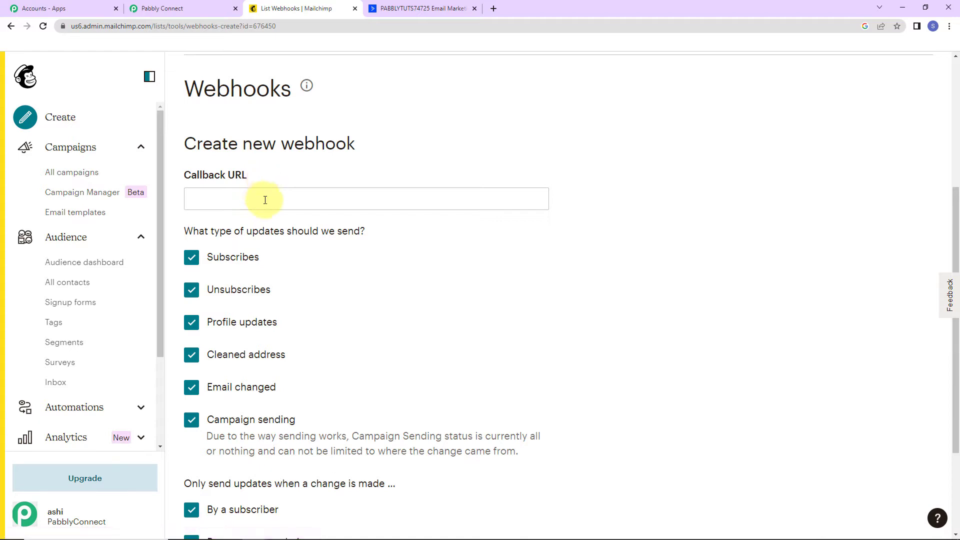
{"action": "left_click", "coordinate": [265, 200]}
{"action": "key", "text": "ctrl+v"}
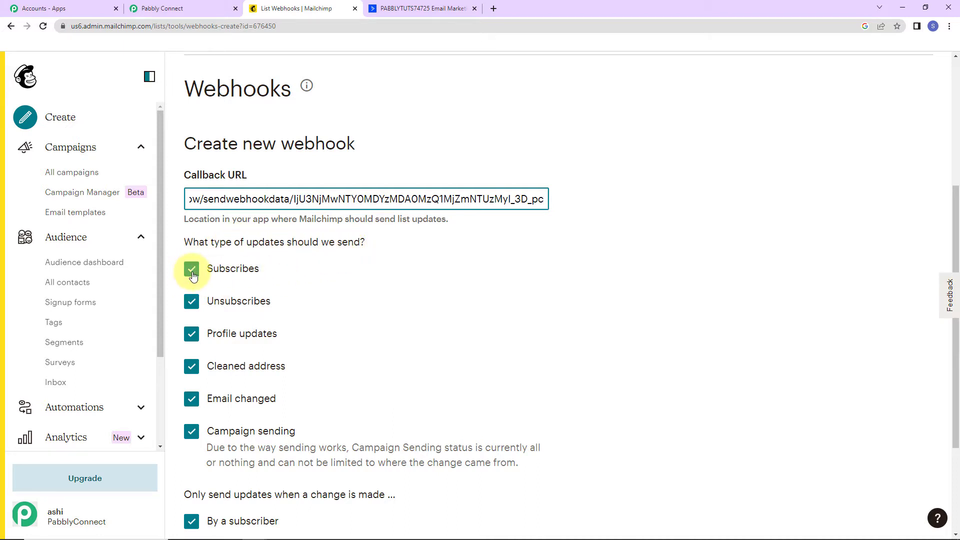
Step: Uncheck every update type except Subscribes, tick Via the API, and save the webhook
{"action": "left_click", "coordinate": [192, 302]}
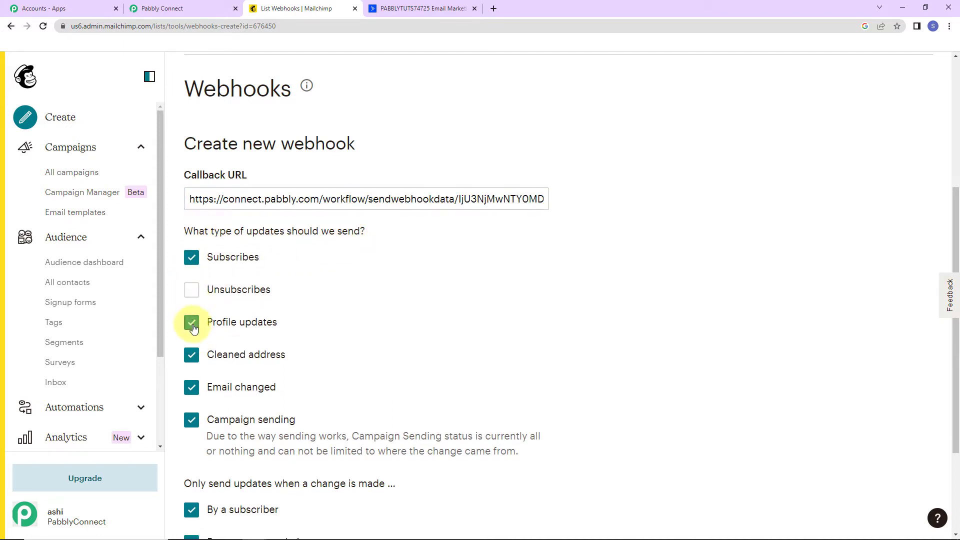
{"action": "left_click", "coordinate": [193, 326]}
{"action": "left_click", "coordinate": [193, 356]}
{"action": "left_click", "coordinate": [193, 389]}
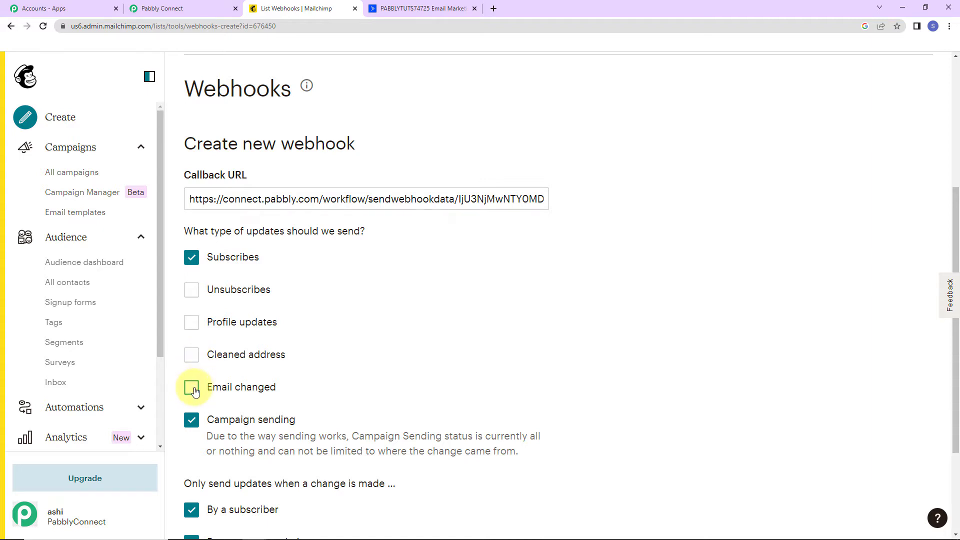
{"action": "left_click", "coordinate": [193, 421]}
{"action": "scroll", "coordinate": [415, 324], "scroll_direction": "down", "scroll_amount": 3}
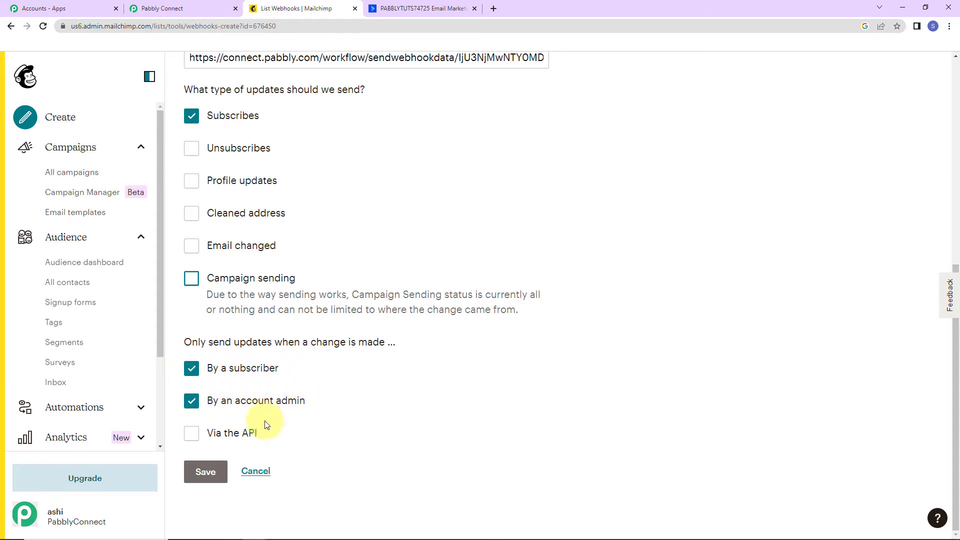
{"action": "left_click", "coordinate": [192, 435]}
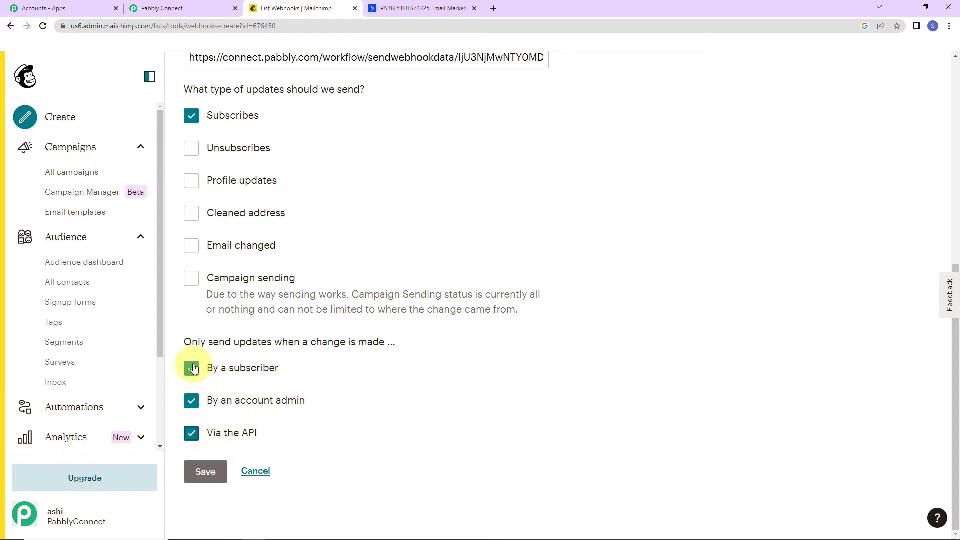
{"action": "left_click", "coordinate": [205, 471]}
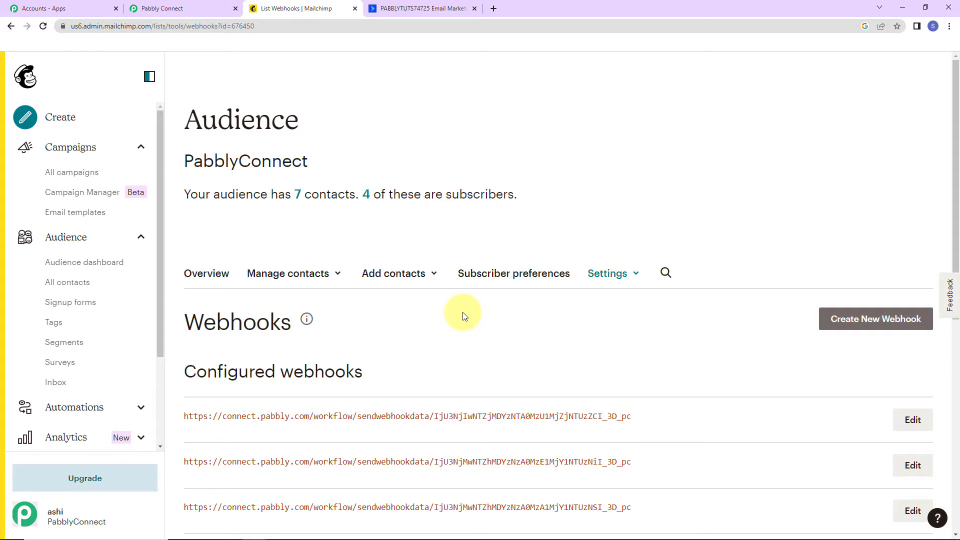
Step: Re-capture the MailChimp trigger's webhook response in Pabbly Connect, confirming with Yes
{"action": "left_click", "coordinate": [199, 7]}
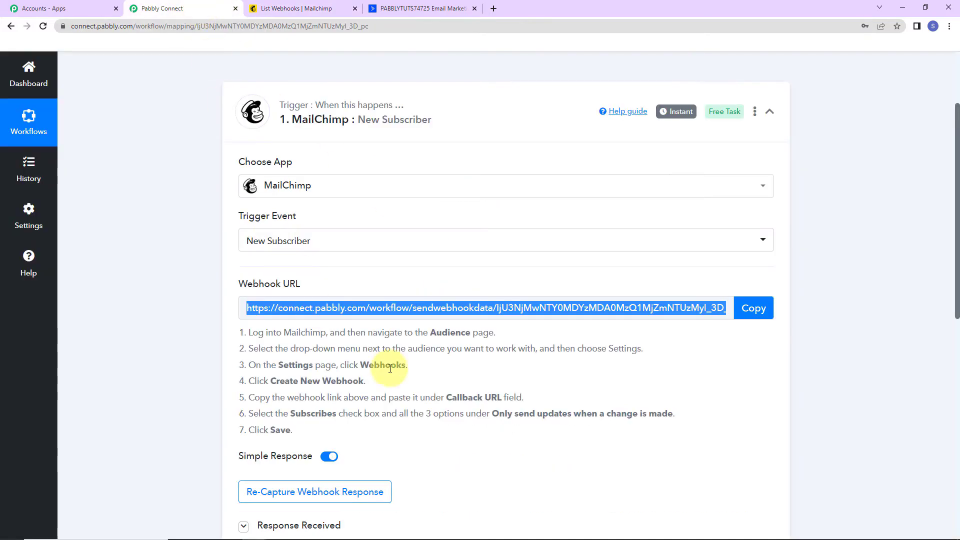
{"action": "scroll", "coordinate": [389, 368], "scroll_direction": "down", "scroll_amount": 2}
{"action": "left_click", "coordinate": [375, 380]}
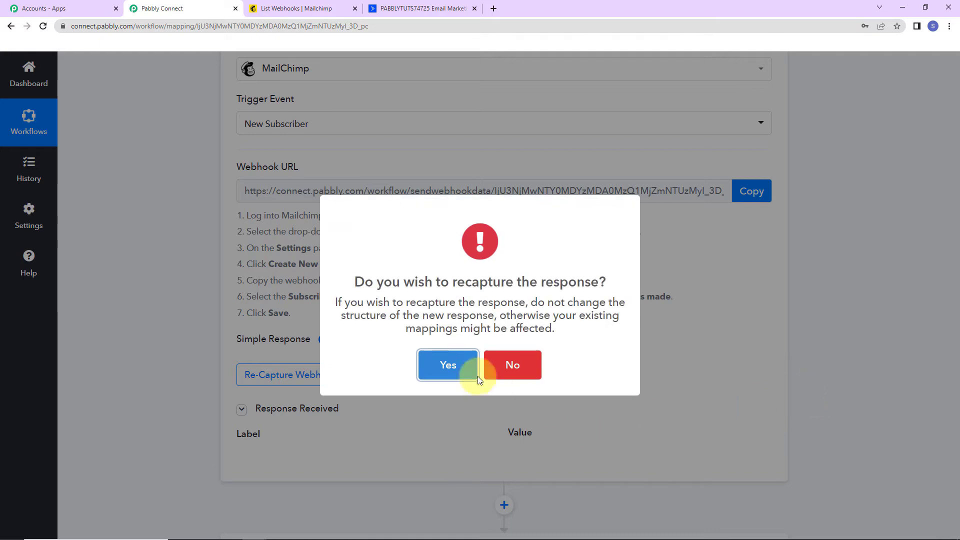
{"action": "left_click", "coordinate": [476, 379]}
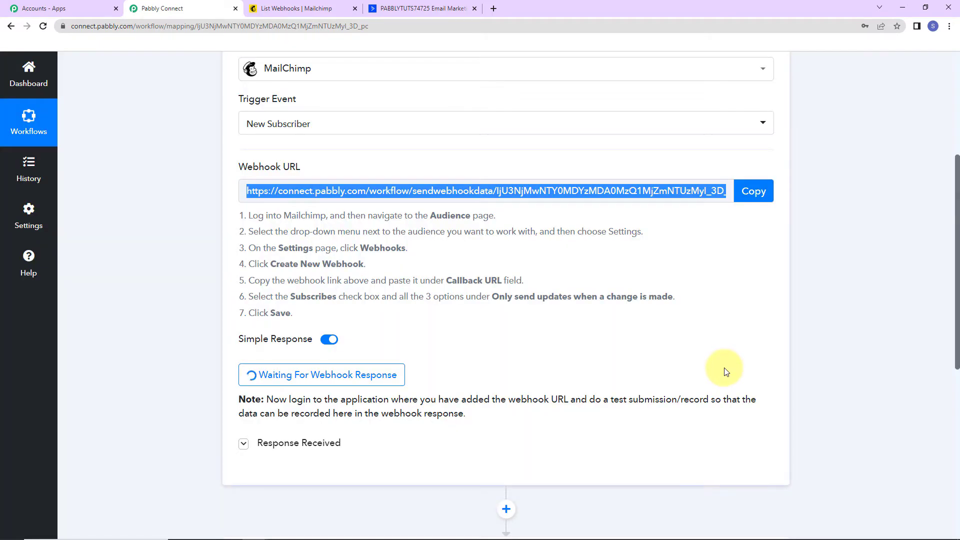
{"action": "scroll", "coordinate": [725, 370], "scroll_direction": "down", "scroll_amount": 4}
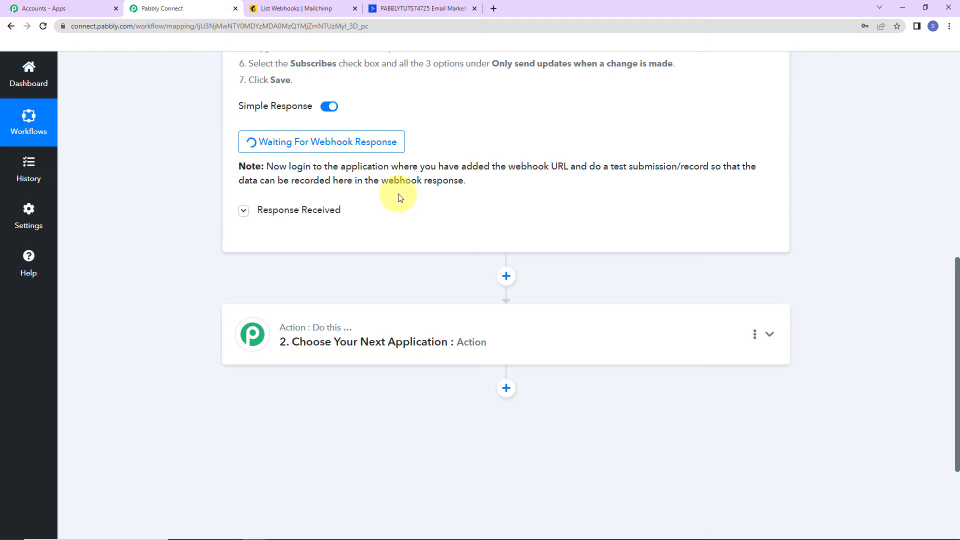
{"action": "left_click", "coordinate": [303, 9]}
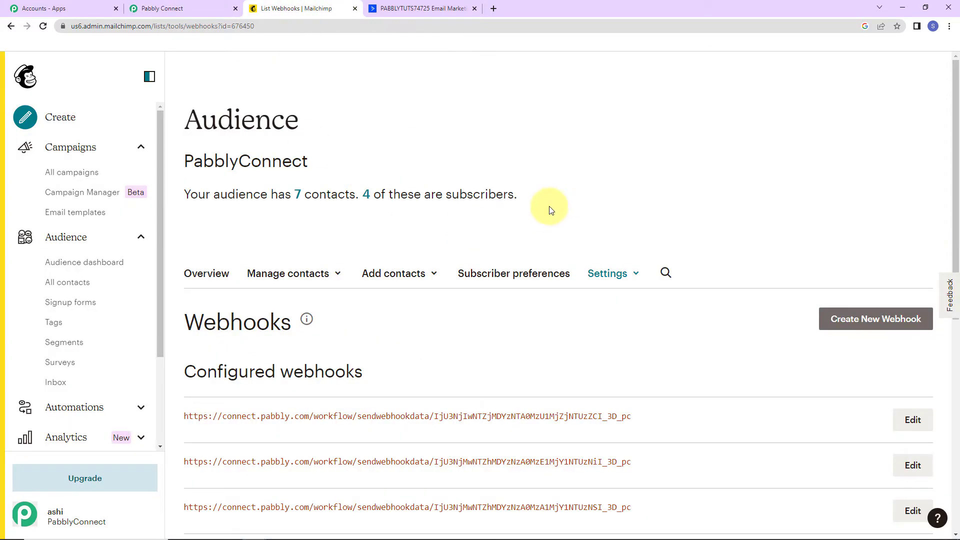
{"action": "left_click", "coordinate": [57, 308]}
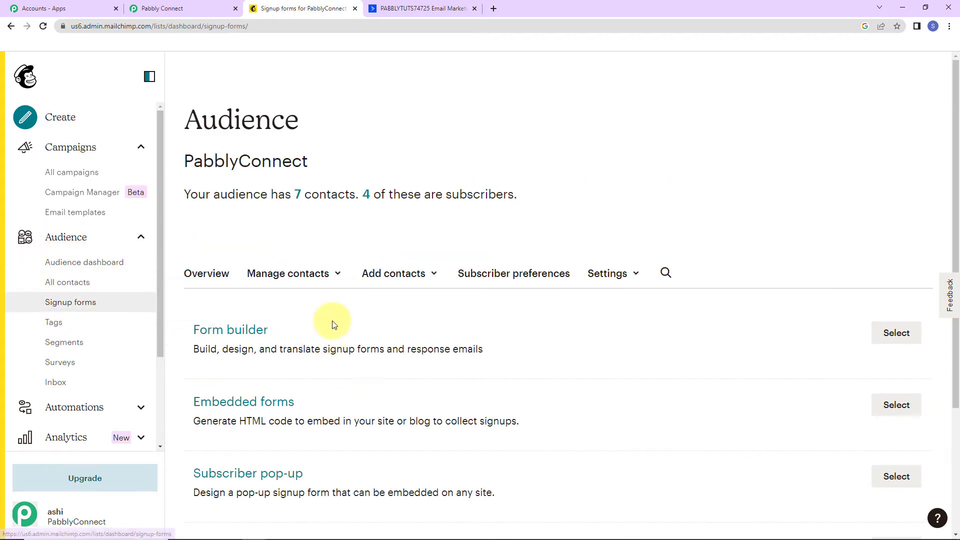
{"action": "left_click", "coordinate": [230, 329]}
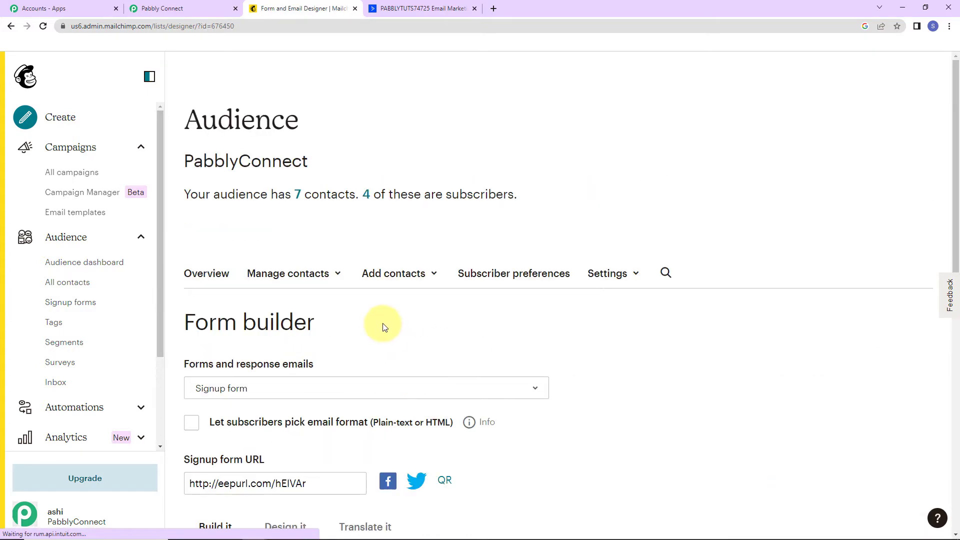
{"action": "scroll", "coordinate": [382, 323], "scroll_direction": "down", "scroll_amount": 7}
{"action": "left_click", "coordinate": [332, 129]}
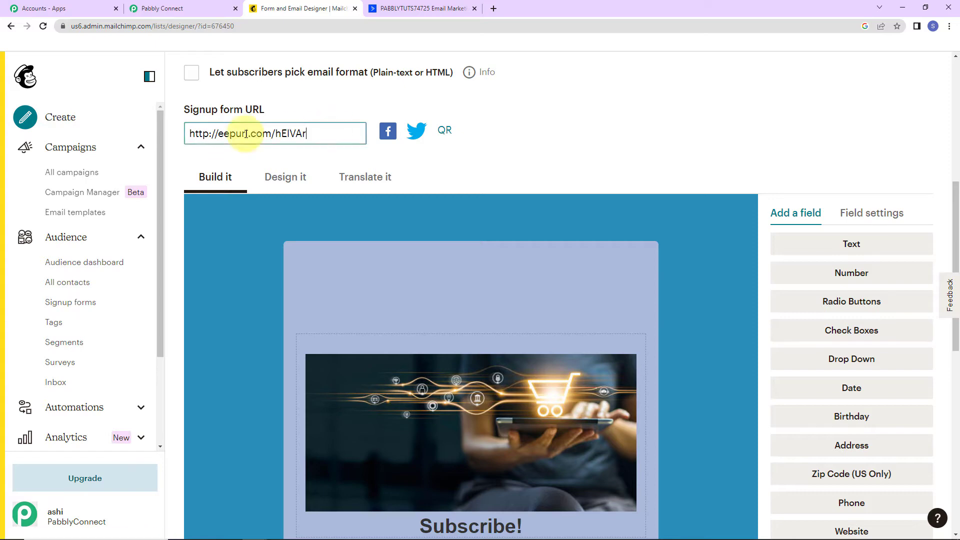
{"action": "right_click", "coordinate": [277, 137]}
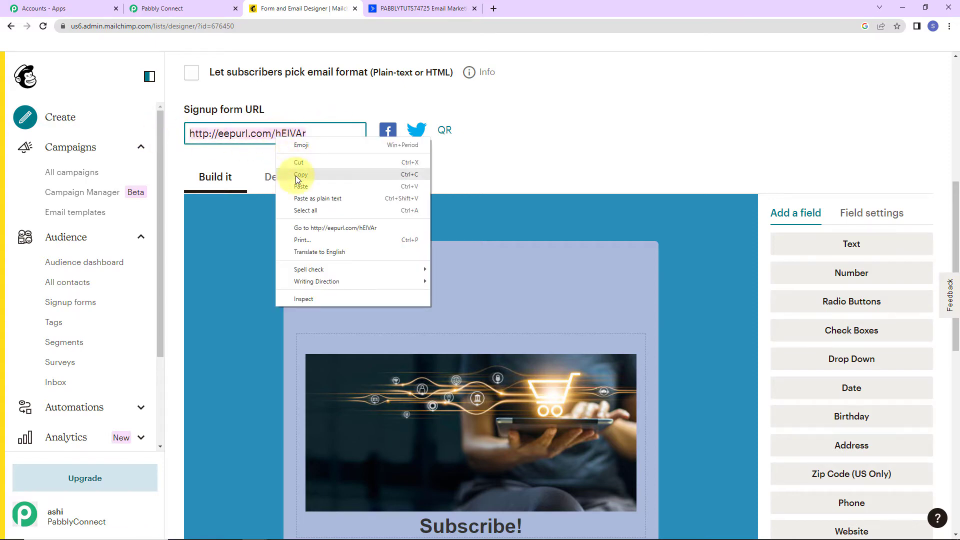
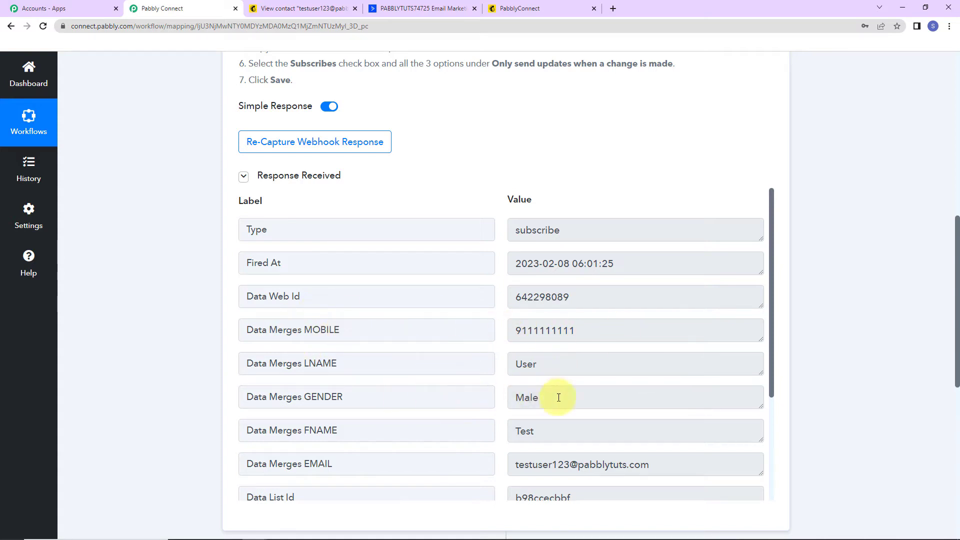
Step: Set the next action to ActiveCampaign's Create or Update Contact event and begin connecting the account
{"action": "scroll", "coordinate": [499, 458], "scroll_direction": "down", "scroll_amount": 3}
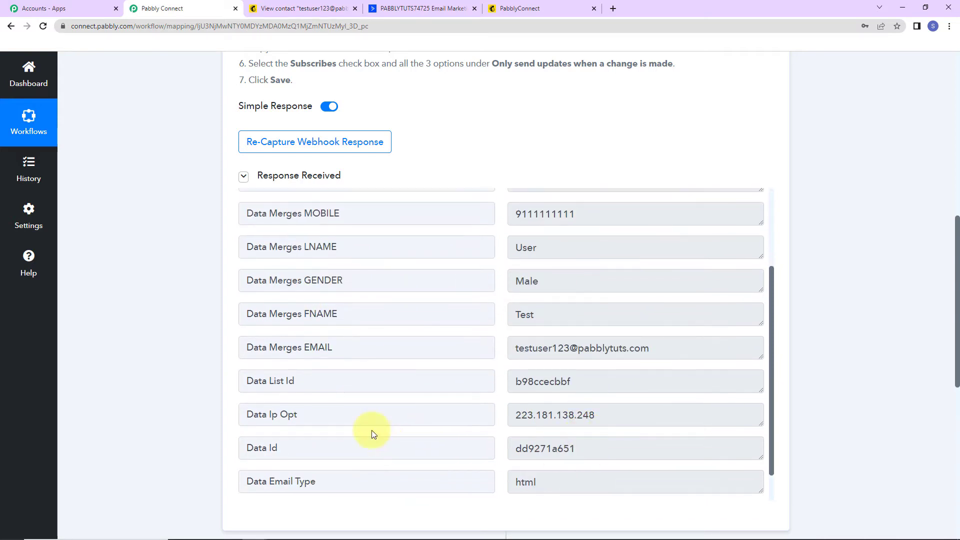
{"action": "scroll", "coordinate": [653, 374], "scroll_direction": "down", "scroll_amount": 1}
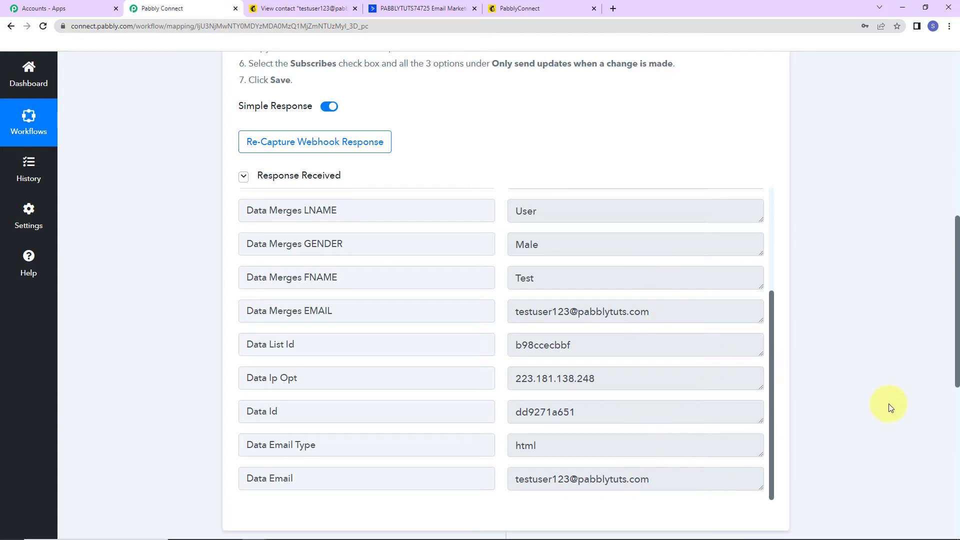
{"action": "scroll", "coordinate": [891, 408], "scroll_direction": "down", "scroll_amount": 7}
{"action": "left_click", "coordinate": [300, 271]}
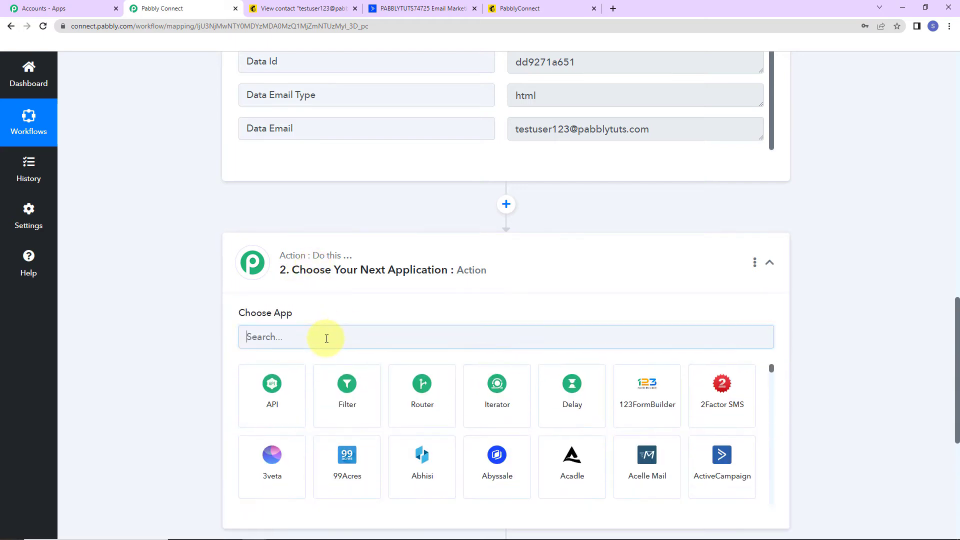
{"action": "left_click", "coordinate": [326, 338]}
{"action": "type", "text": "ac"}
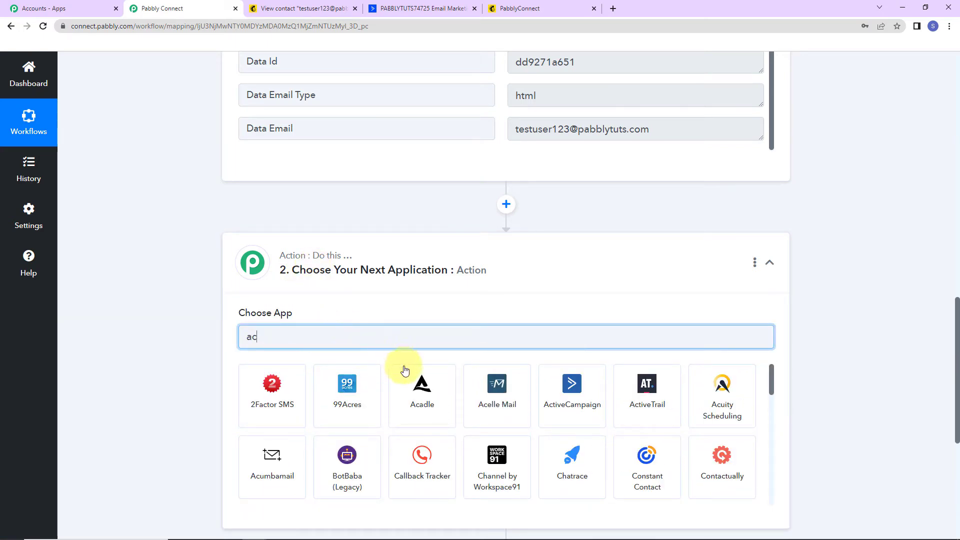
{"action": "left_click", "coordinate": [278, 395]}
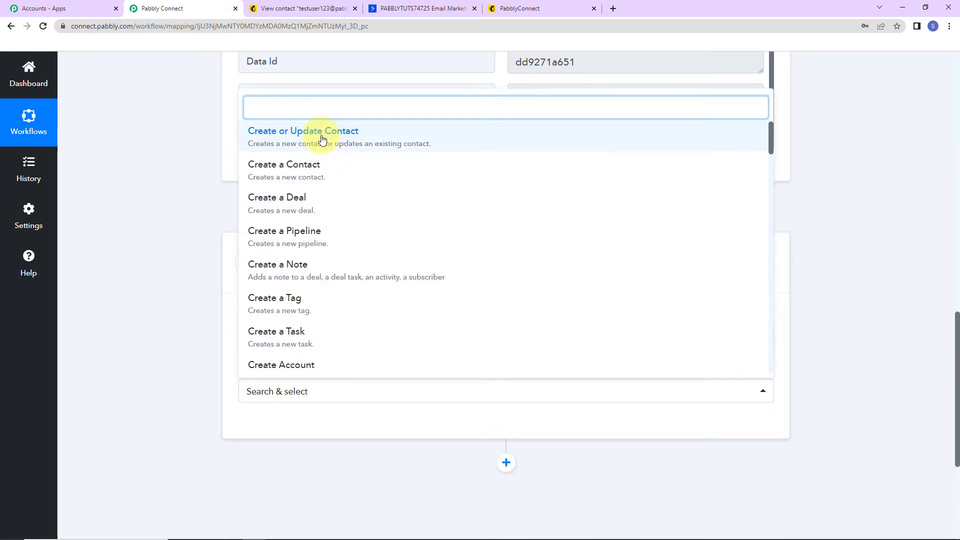
{"action": "left_click", "coordinate": [321, 138]}
{"action": "left_click", "coordinate": [275, 425]}
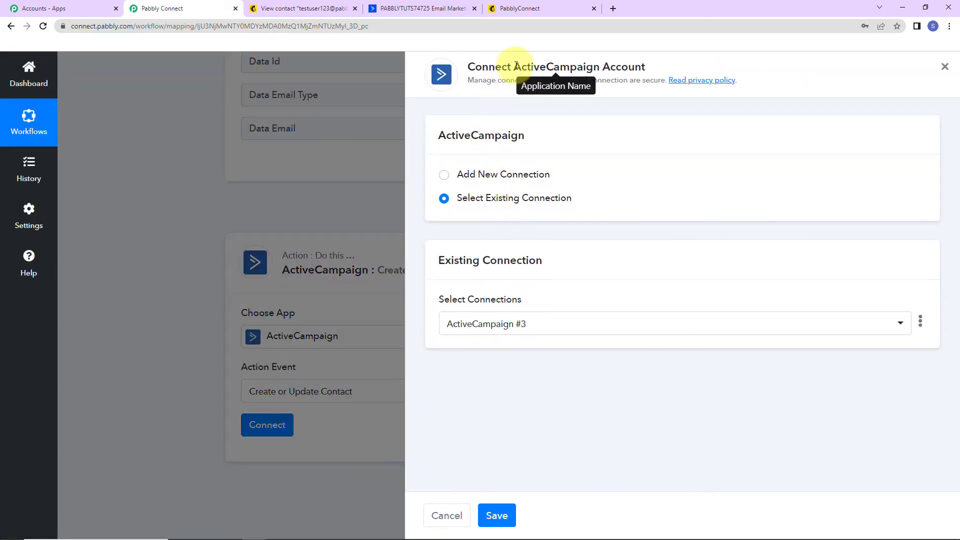
Step: Switch the connection panel to Add New Connection (ActiveCampaign #4), then go to the ActiveCampaign tab
{"action": "left_click_drag", "start_coordinate": [514, 67], "coordinate": [692, 66]}
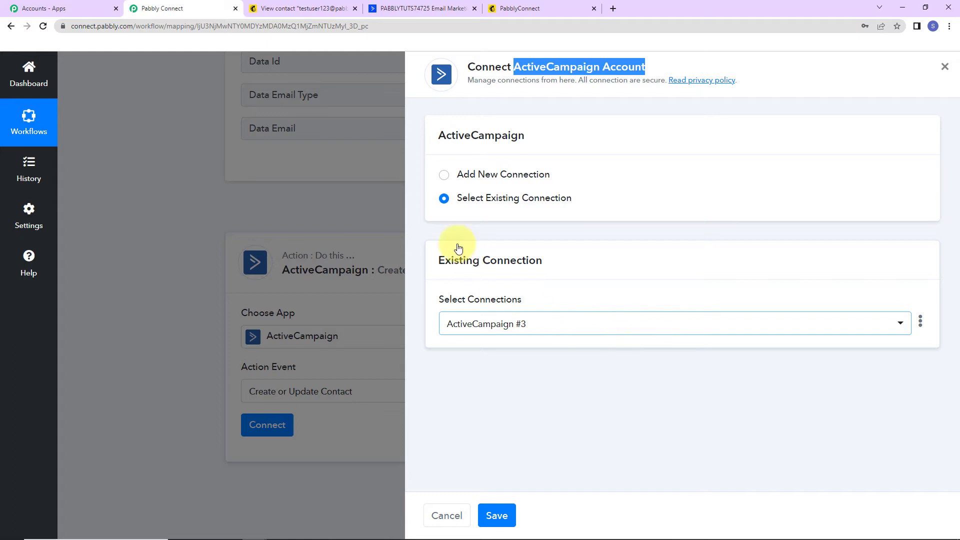
{"action": "left_click", "coordinate": [445, 175]}
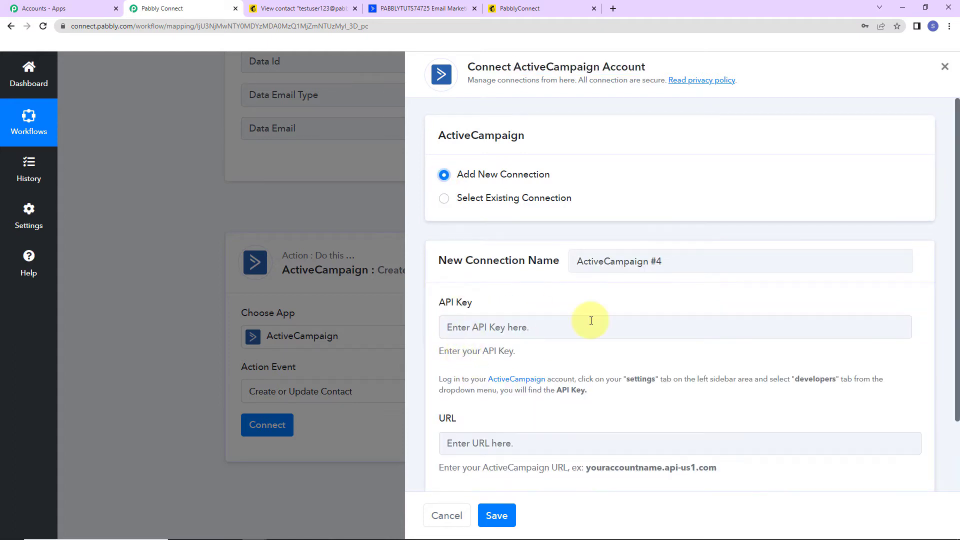
{"action": "scroll", "coordinate": [589, 318], "scroll_direction": "down", "scroll_amount": 2}
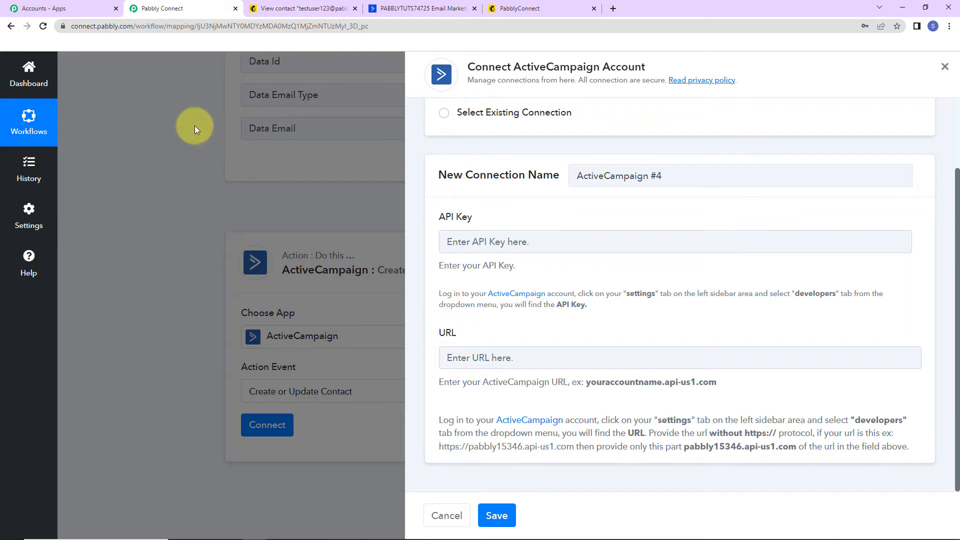
{"action": "left_click", "coordinate": [424, 10]}
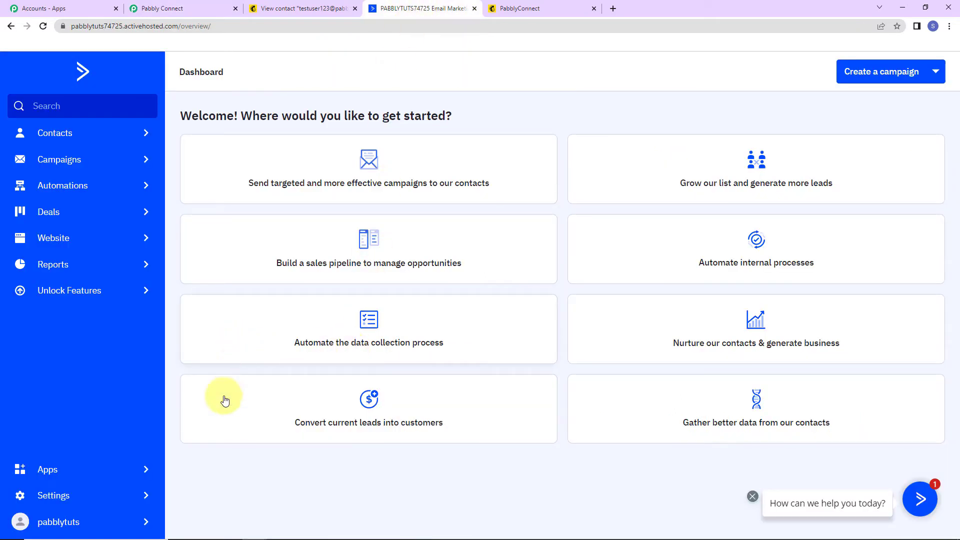
Step: Copy the API URL from ActiveCampaign's Settings > Developer page and focus Pabbly's URL field
{"action": "left_click", "coordinate": [46, 499]}
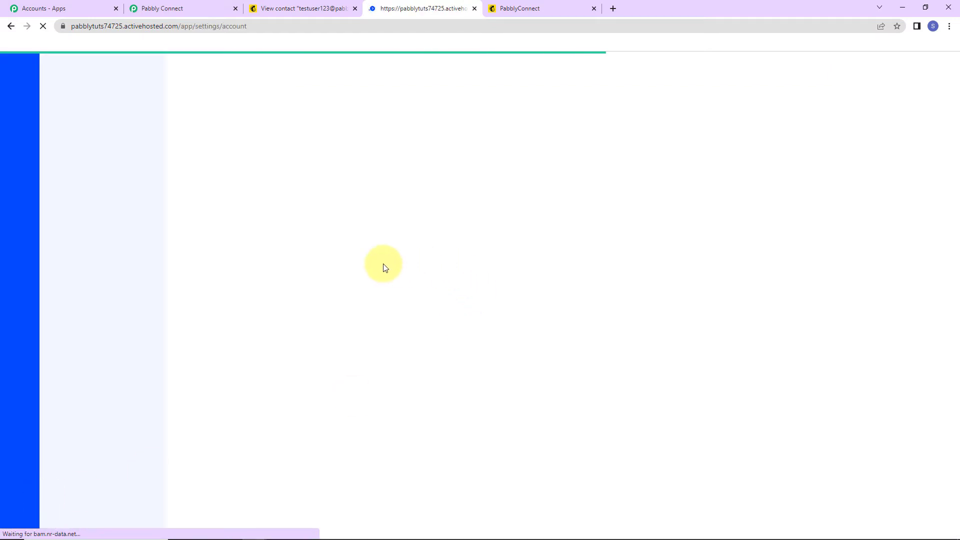
{"action": "left_click", "coordinate": [73, 204]}
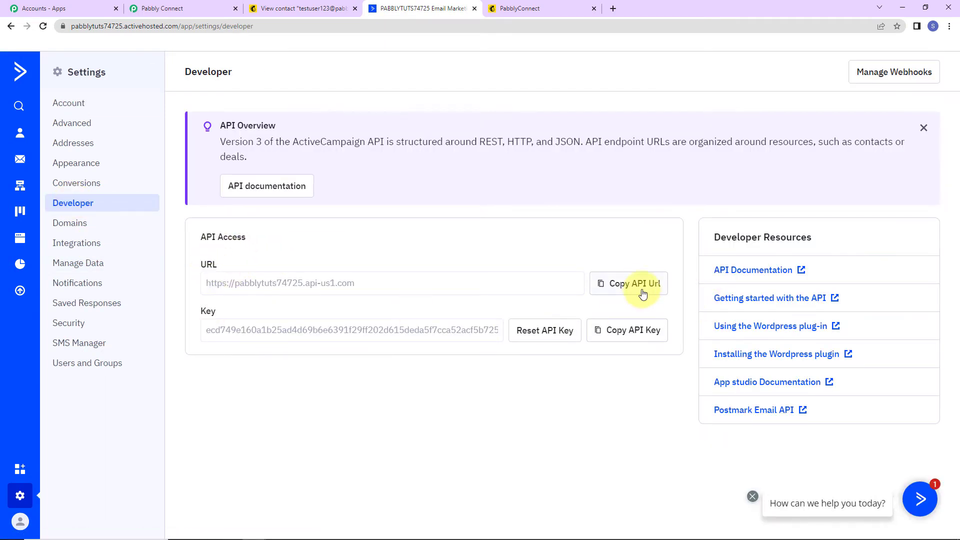
{"action": "left_click", "coordinate": [638, 290]}
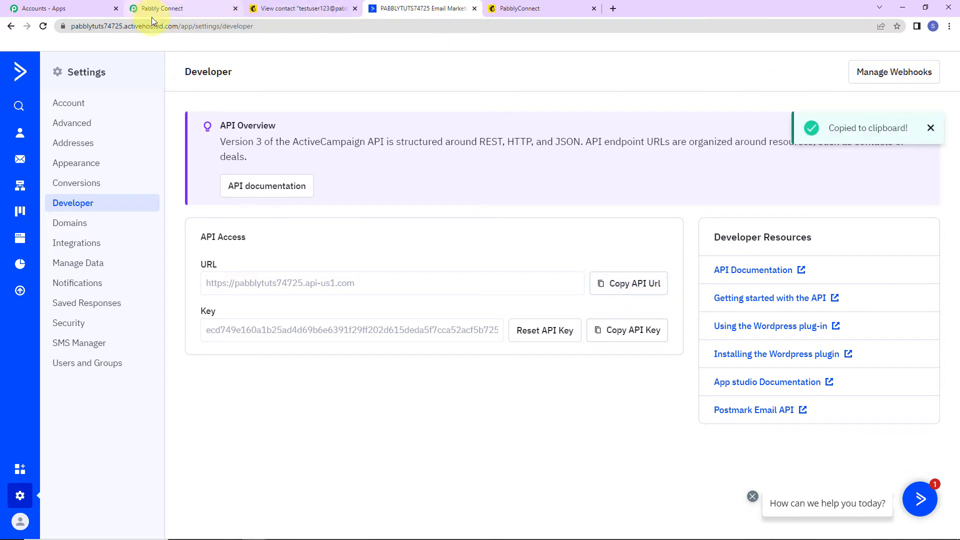
{"action": "left_click", "coordinate": [152, 10]}
{"action": "left_click", "coordinate": [480, 356]}
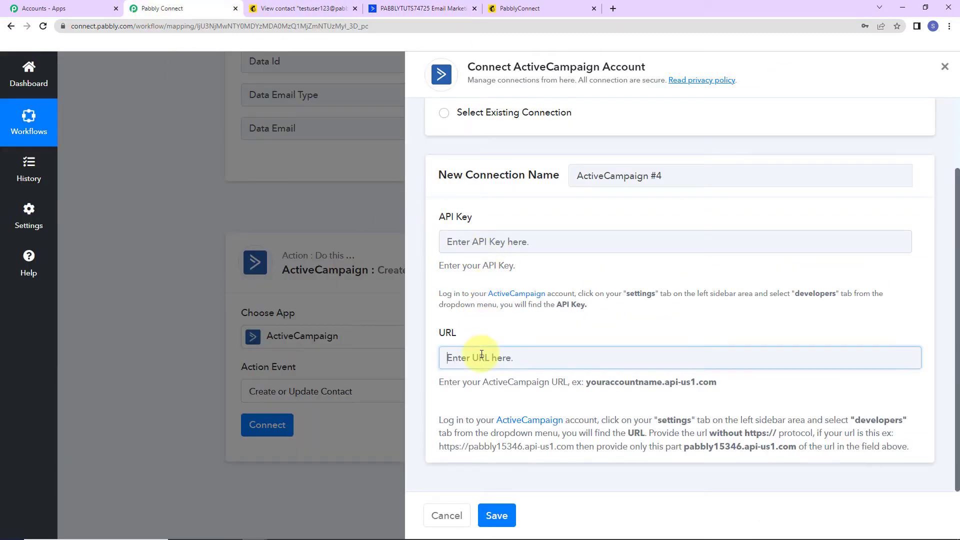
{"action": "key", "text": "ctrl+v"}
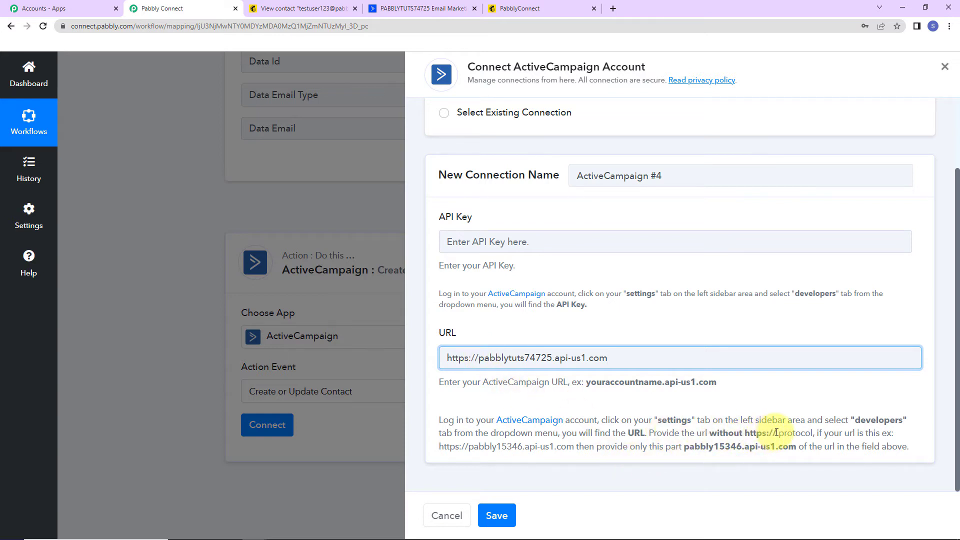
{"action": "left_click_drag", "start_coordinate": [464, 358], "coordinate": [389, 359]}
{"action": "key", "text": "BackSpace"}
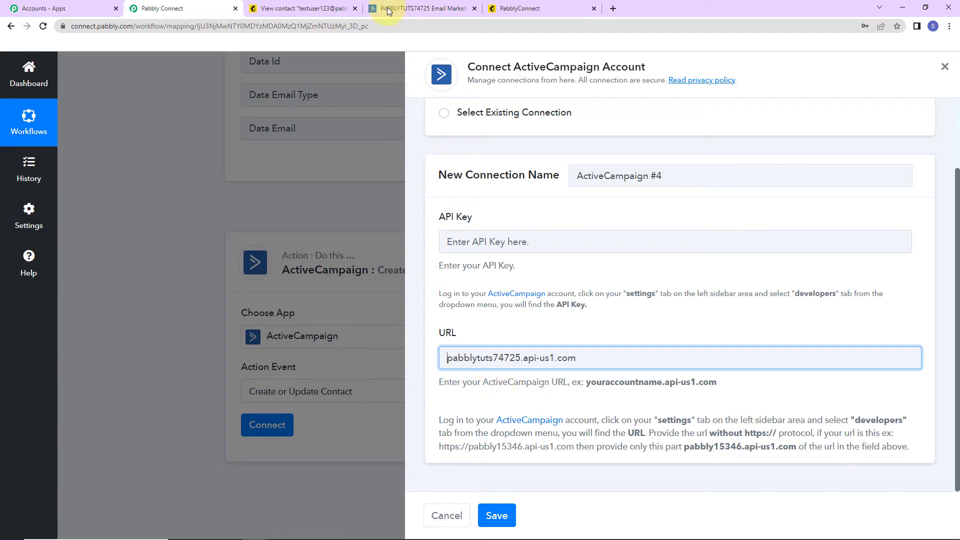
Step: Copy the API key from ActiveCampaign's Developer page into API Key and save the connection
{"action": "left_click", "coordinate": [395, 8]}
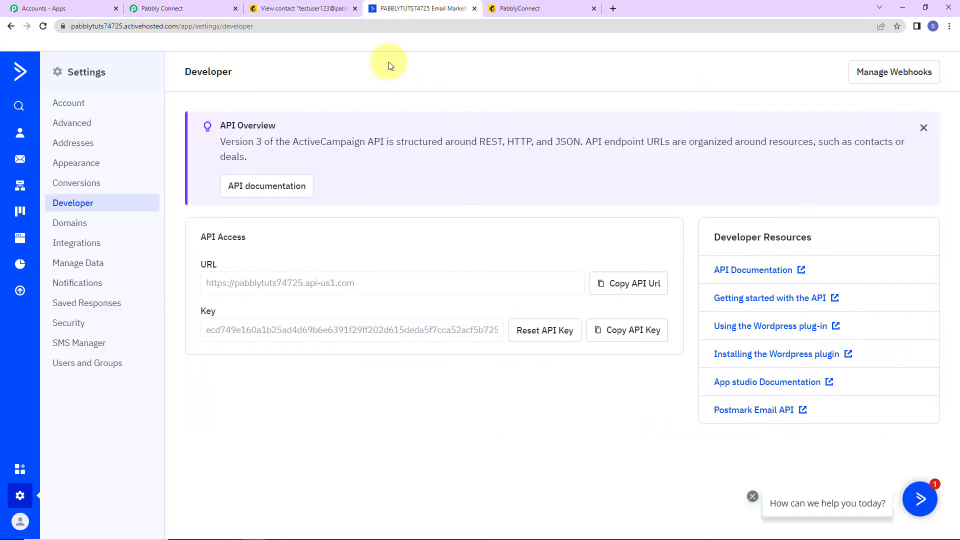
{"action": "left_click", "coordinate": [626, 329]}
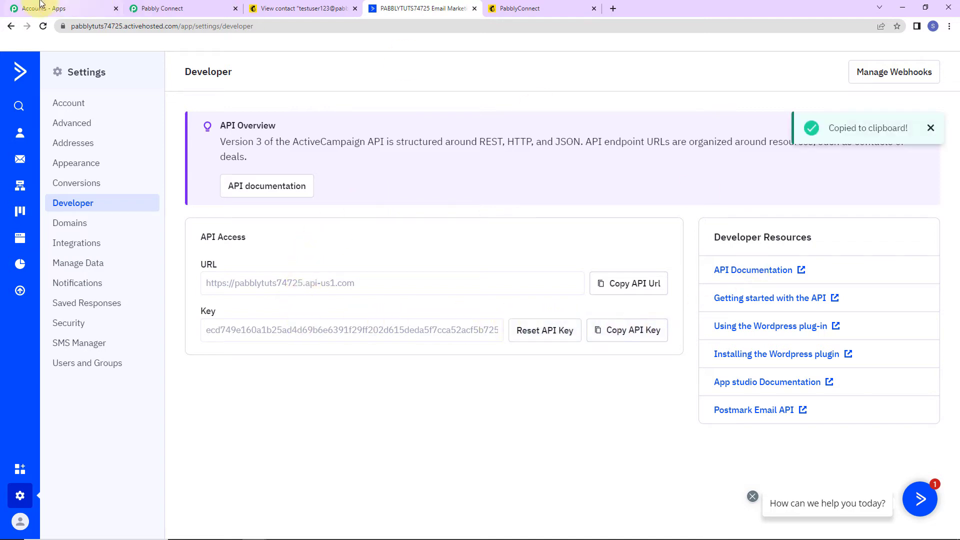
{"action": "left_click", "coordinate": [193, 7]}
{"action": "left_click", "coordinate": [503, 248]}
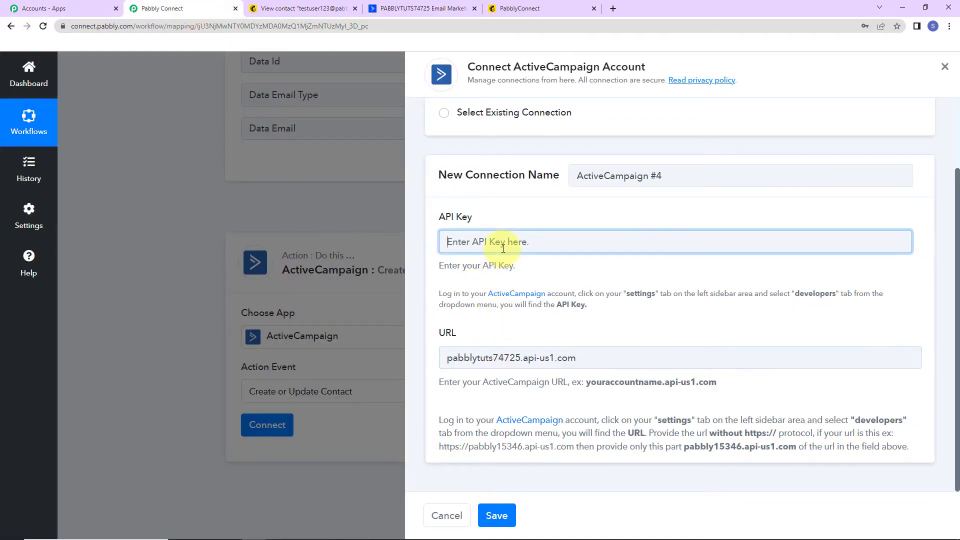
{"action": "key", "text": "ctrl+v"}
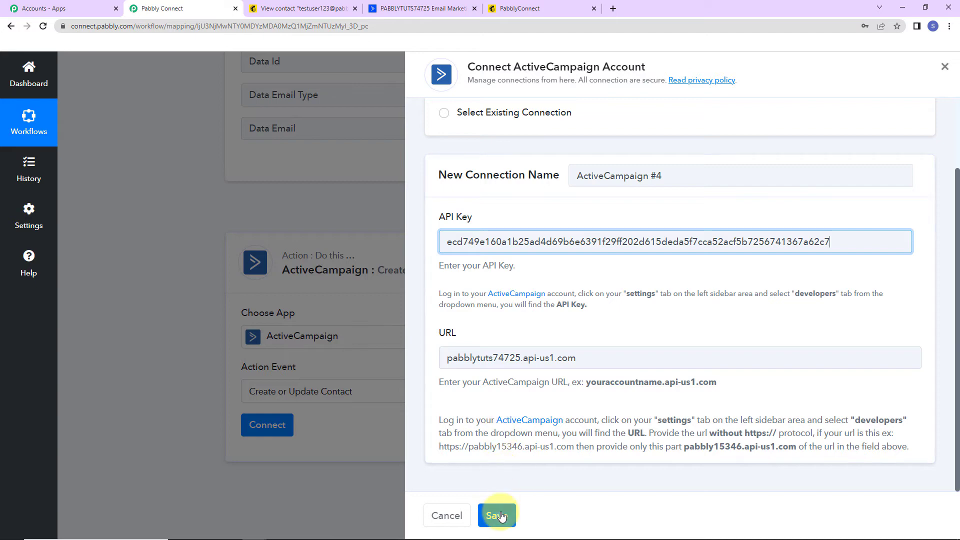
{"action": "left_click", "coordinate": [497, 515]}
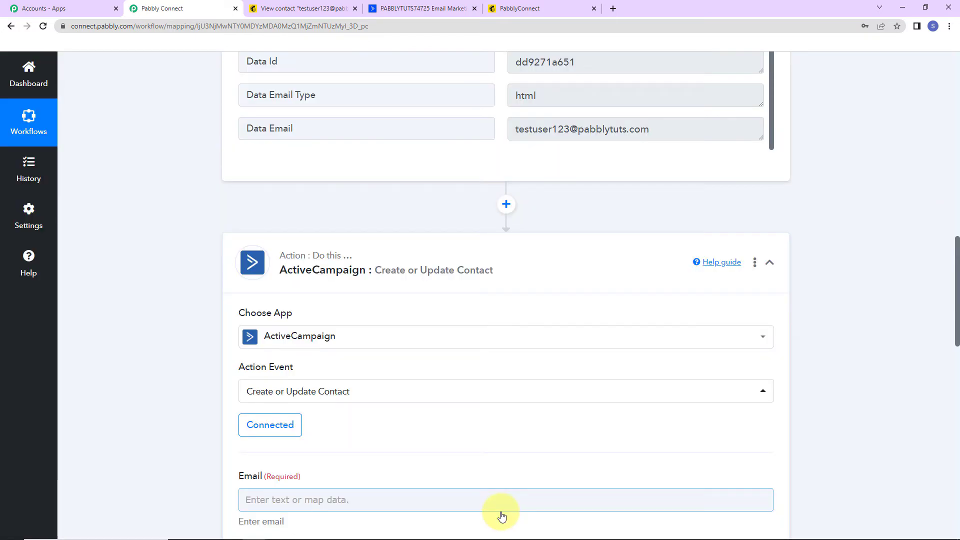
Step: Map the MailChimp New Subscriber EMAIL into the contact's Email field
{"action": "scroll", "coordinate": [382, 395], "scroll_direction": "down", "scroll_amount": 7}
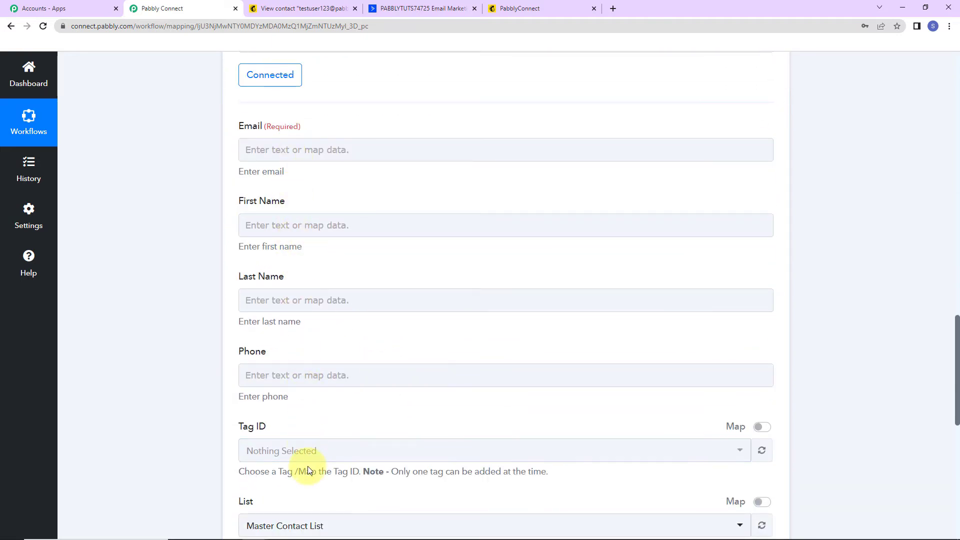
{"action": "left_click", "coordinate": [306, 148]}
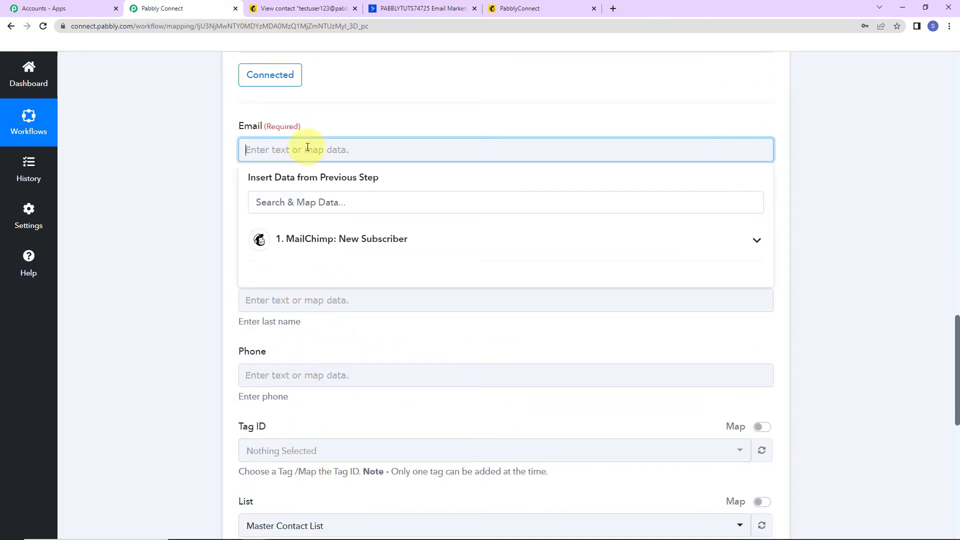
{"action": "left_click", "coordinate": [316, 242]}
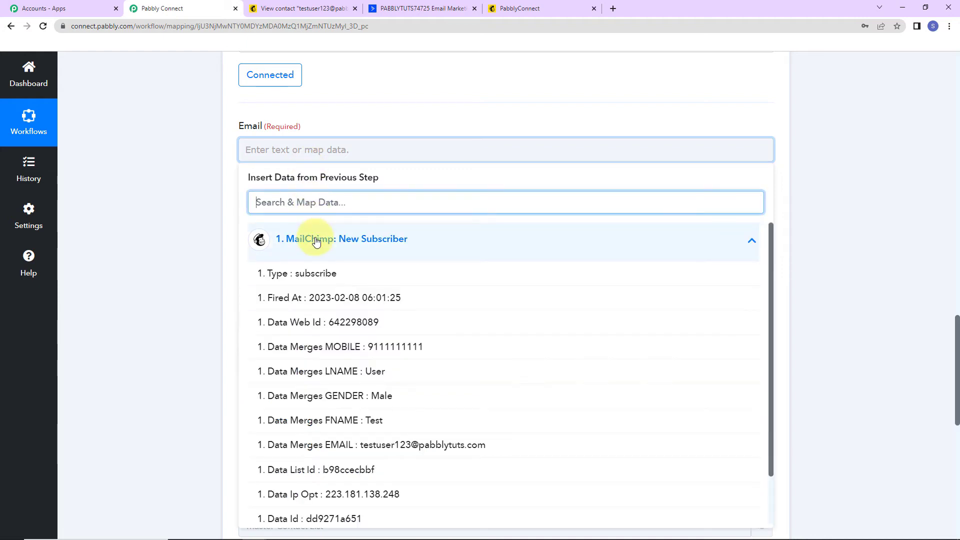
{"action": "left_click", "coordinate": [374, 447]}
{"action": "left_click", "coordinate": [157, 218]}
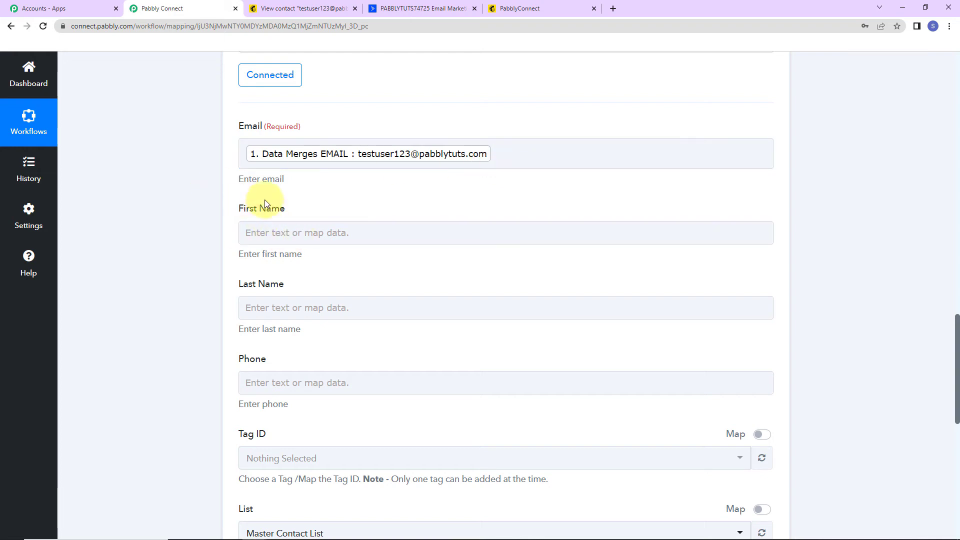
Step: Map FNAME into First Name and LNAME into Last Name
{"action": "scroll", "coordinate": [300, 200], "scroll_direction": "down", "scroll_amount": 2}
{"action": "left_click", "coordinate": [327, 111]}
{"action": "left_click", "coordinate": [345, 204]}
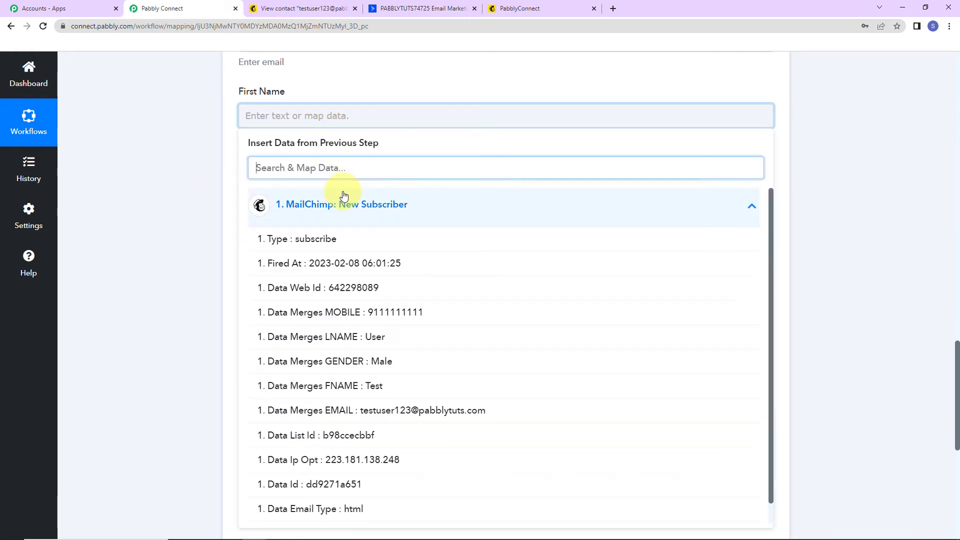
{"action": "left_click", "coordinate": [337, 384]}
{"action": "left_click", "coordinate": [211, 251]}
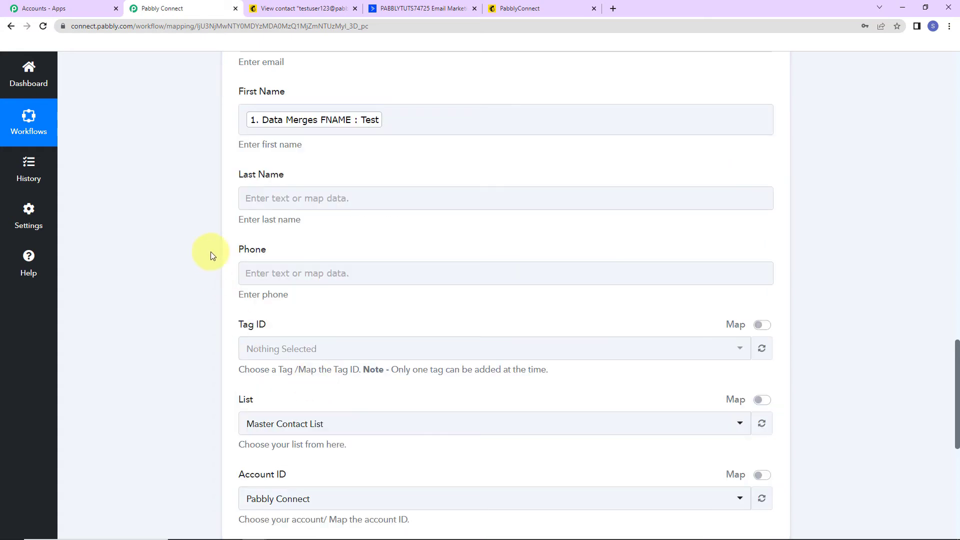
{"action": "left_click", "coordinate": [315, 199]}
{"action": "left_click", "coordinate": [327, 295]}
{"action": "left_click", "coordinate": [349, 417]}
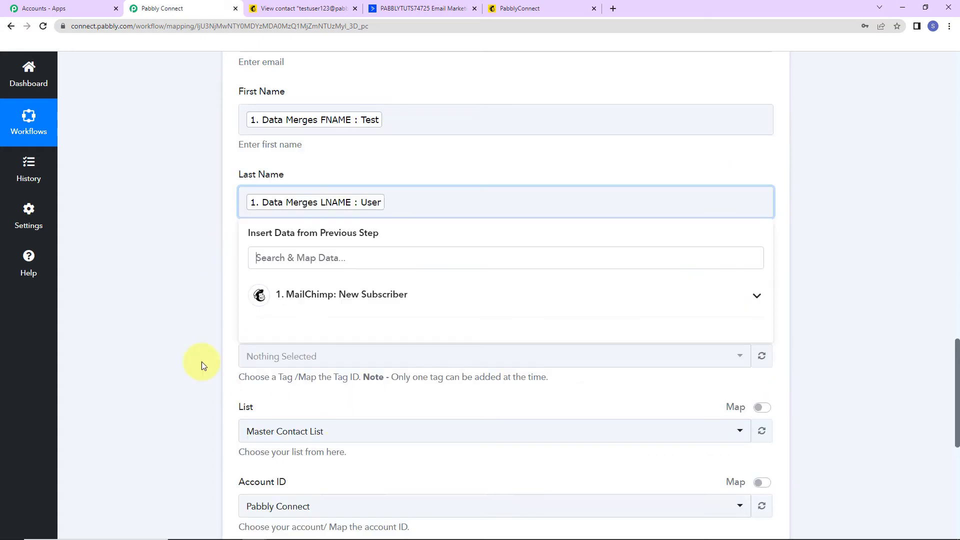
{"action": "left_click", "coordinate": [144, 308]}
Step: Map the subscriber's MOBILE into the Phone field
{"action": "scroll", "coordinate": [290, 185], "scroll_direction": "down", "scroll_amount": 2}
{"action": "left_click", "coordinate": [293, 166]}
{"action": "left_click", "coordinate": [345, 253]}
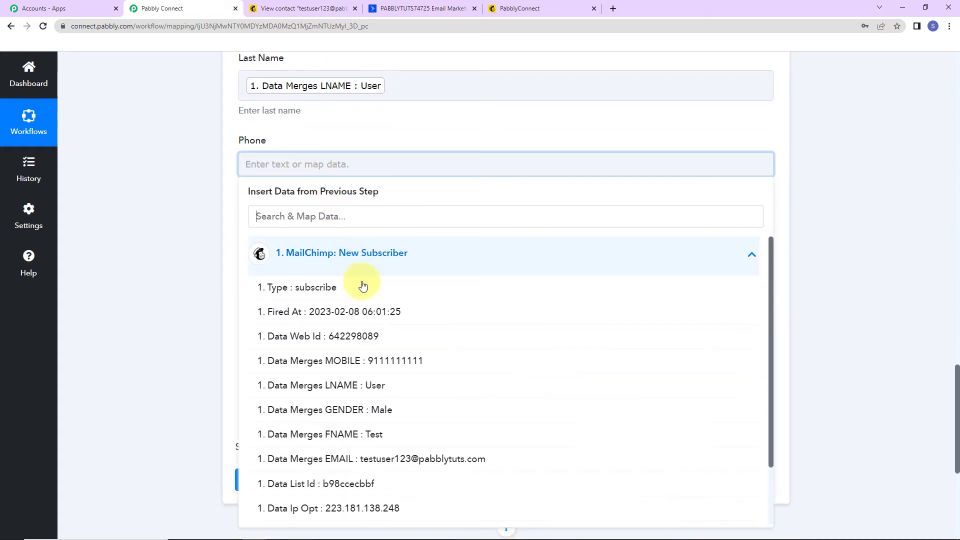
{"action": "left_click", "coordinate": [400, 360]}
{"action": "left_click", "coordinate": [194, 266]}
{"action": "scroll", "coordinate": [200, 250], "scroll_direction": "down", "scroll_amount": 2}
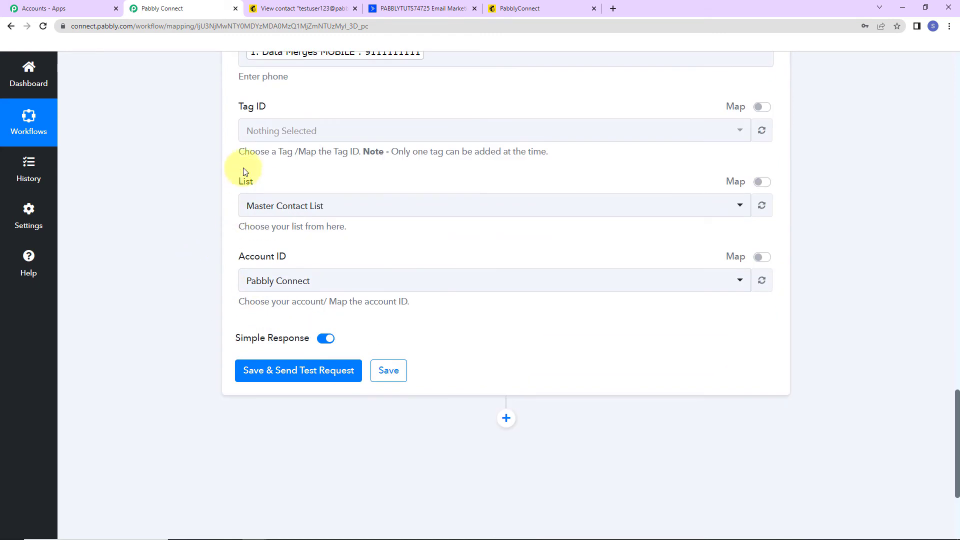
{"action": "left_click", "coordinate": [249, 129]}
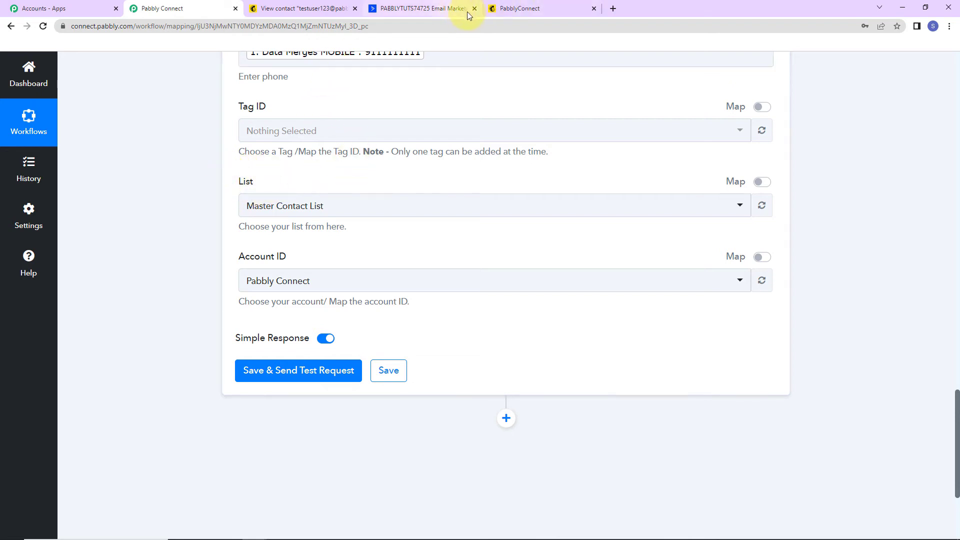
Step: Open ActiveCampaign's Contacts > Lists page to see the Master Contact List
{"action": "left_click", "coordinate": [406, 5]}
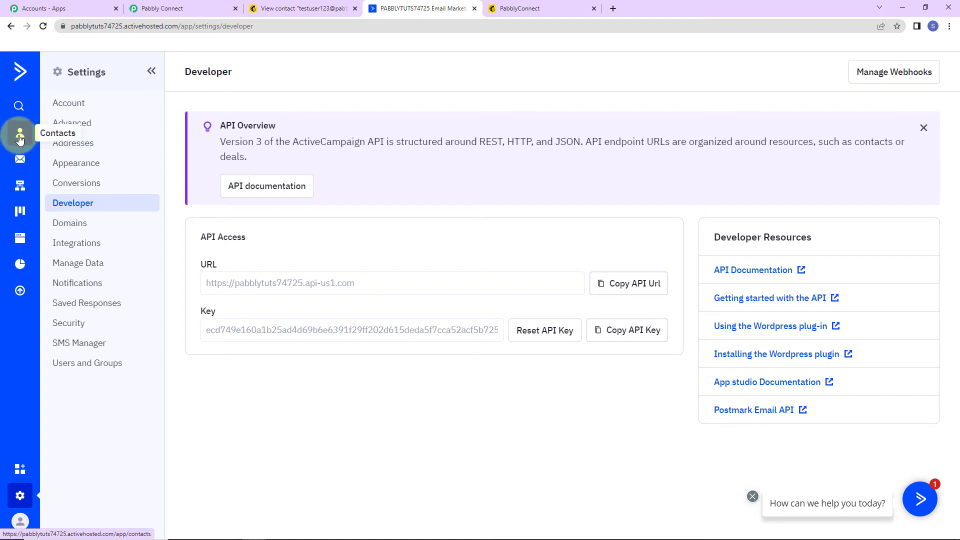
{"action": "left_click", "coordinate": [20, 132]}
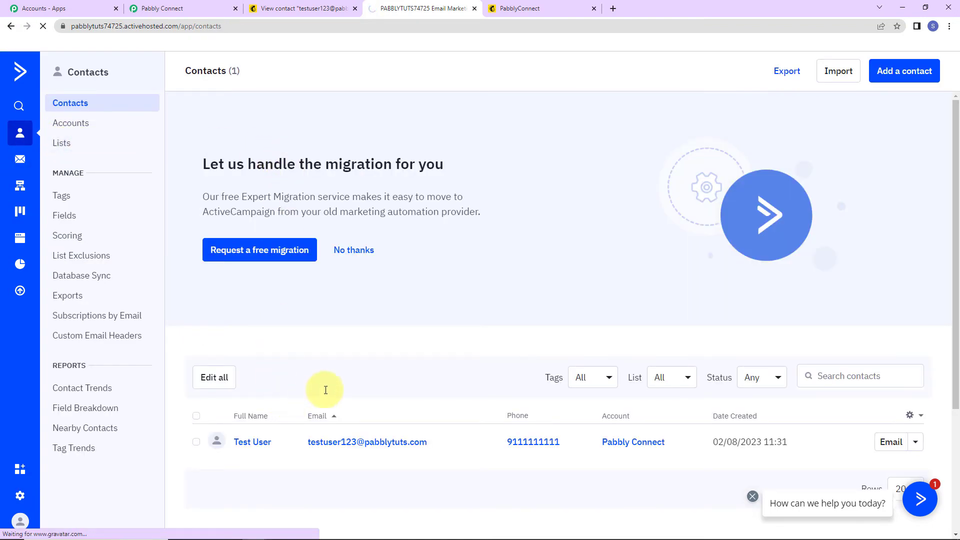
{"action": "left_click", "coordinate": [68, 143]}
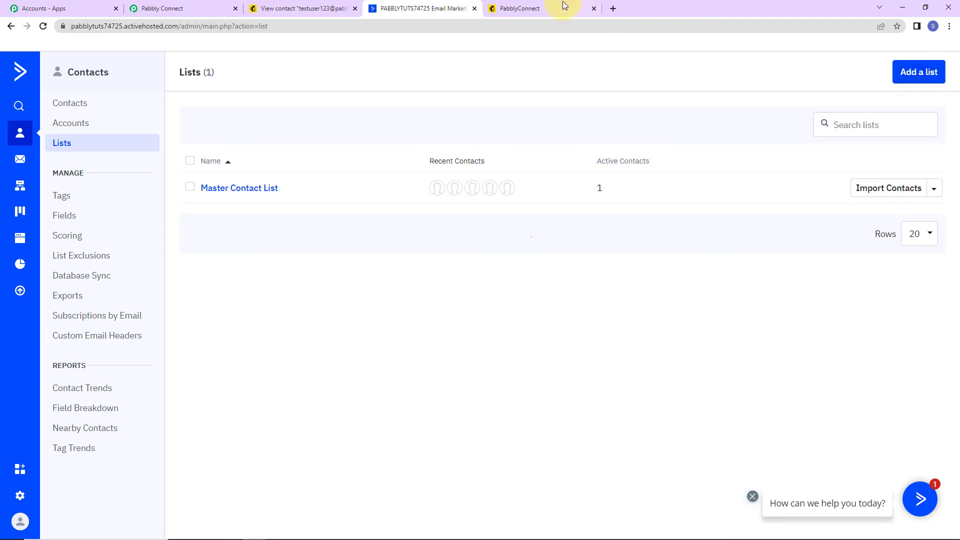
Step: Keep Master Contact List as the list, checking ActiveCampaign's Accounts for the Pabbly Connect account
{"action": "left_click", "coordinate": [158, 8]}
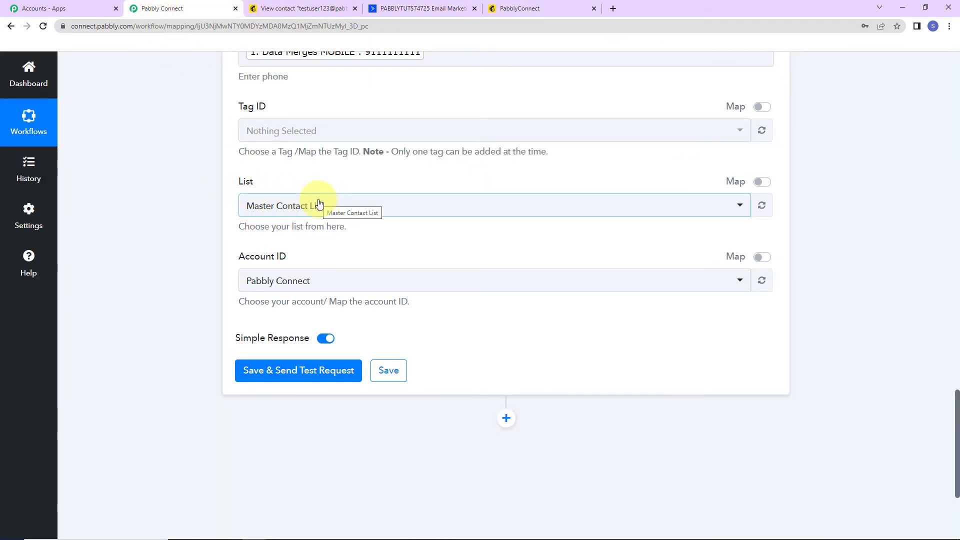
{"action": "left_click", "coordinate": [348, 207]}
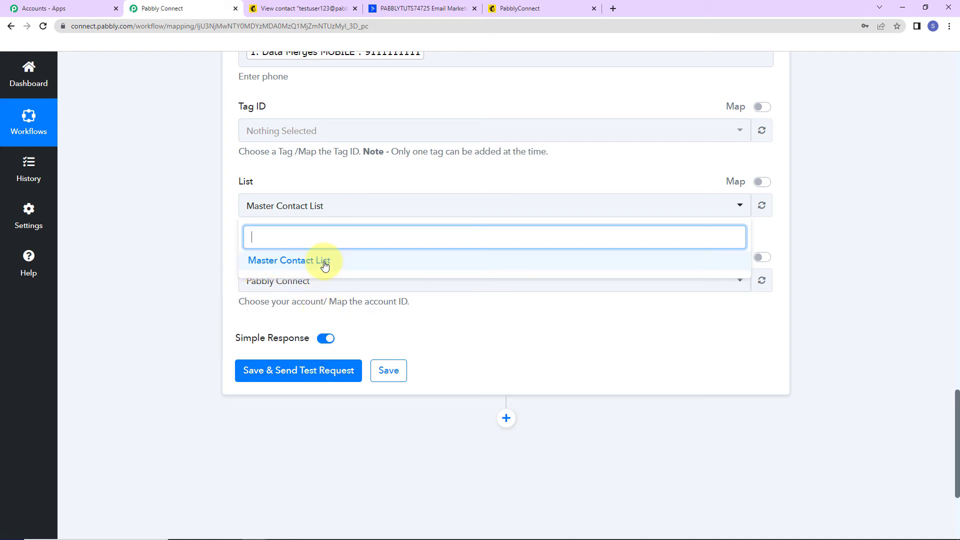
{"action": "left_click", "coordinate": [191, 205]}
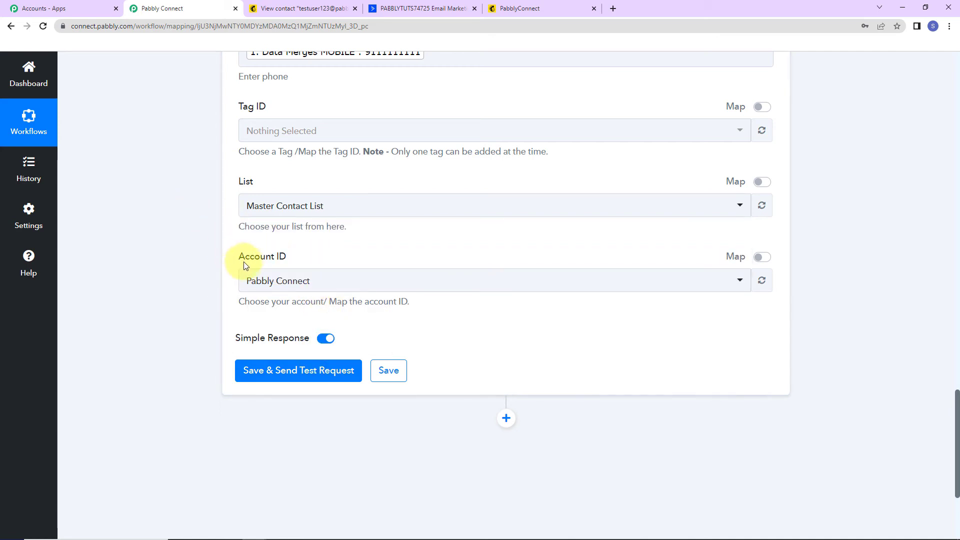
{"action": "left_click", "coordinate": [387, 8]}
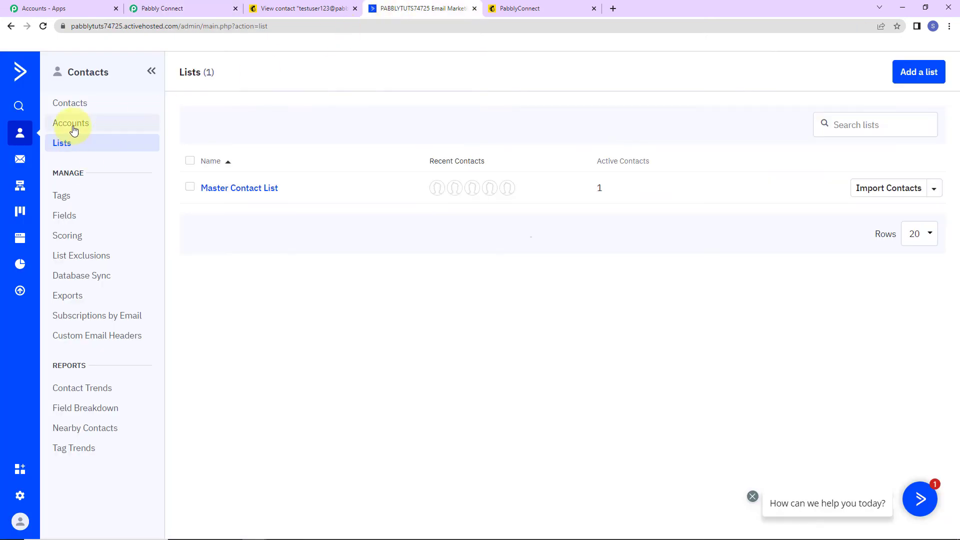
{"action": "left_click", "coordinate": [148, 141]}
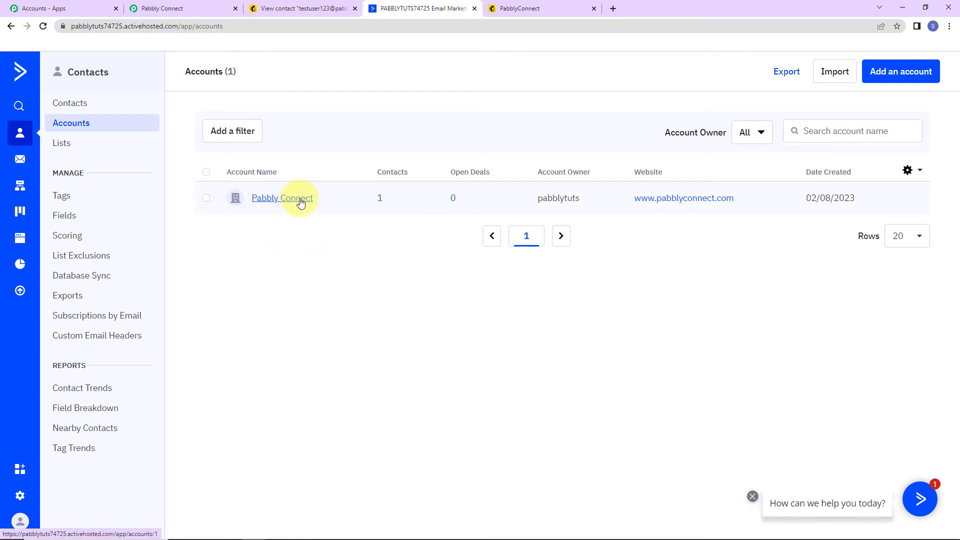
{"action": "left_click", "coordinate": [196, 10]}
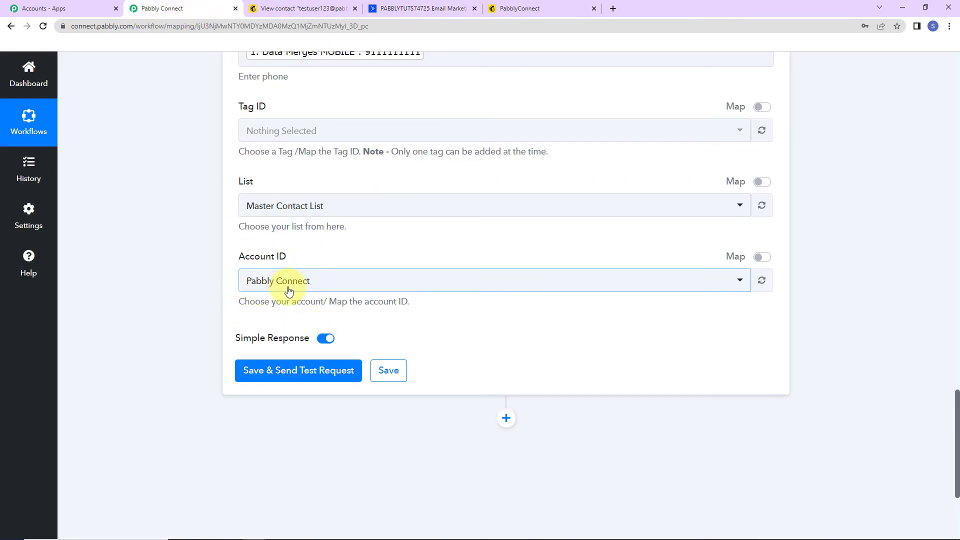
Step: Save and send a test request, reviewing the returned contact's e-mail, phone, names and org
{"action": "left_click", "coordinate": [298, 370]}
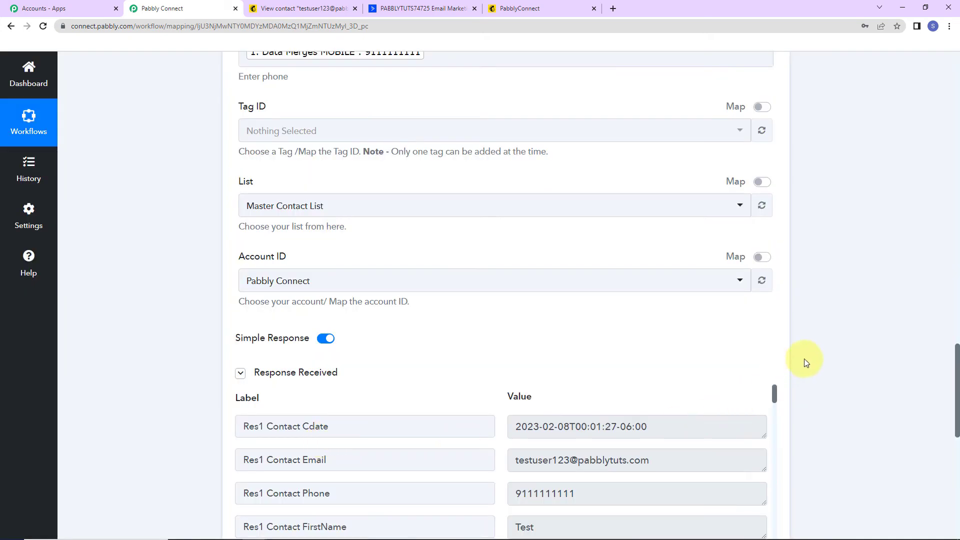
{"action": "scroll", "coordinate": [824, 333], "scroll_direction": "down", "scroll_amount": 5}
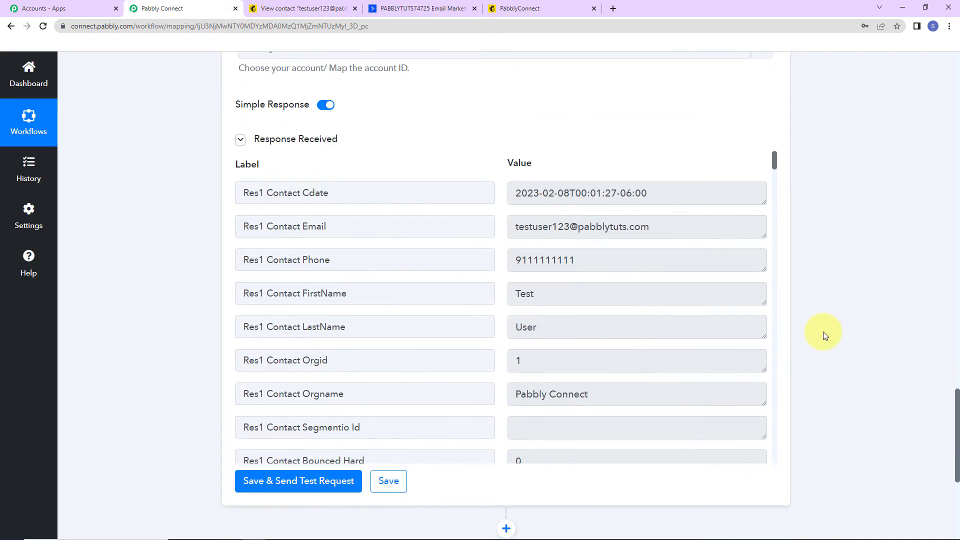
{"action": "left_click_drag", "start_coordinate": [772, 162], "coordinate": [786, 216]}
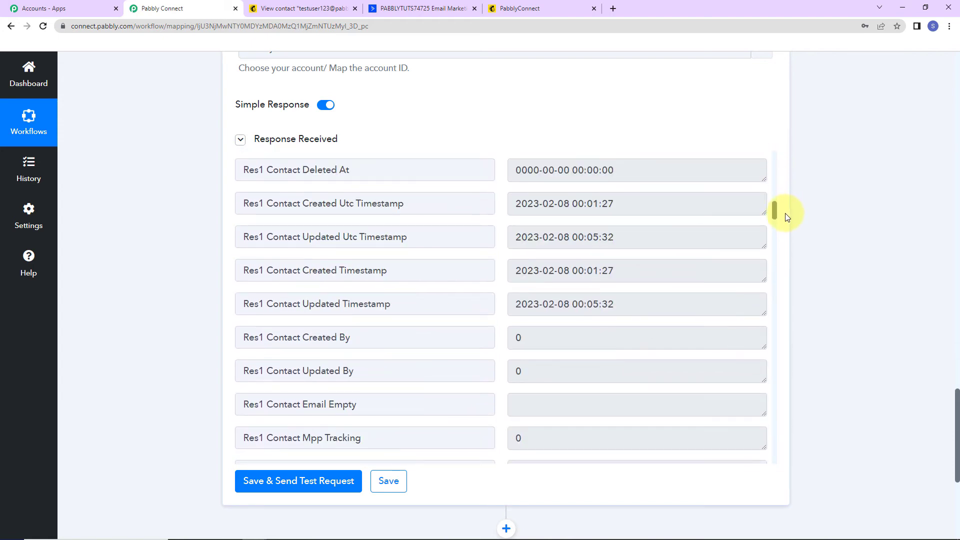
{"action": "left_click", "coordinate": [426, 11]}
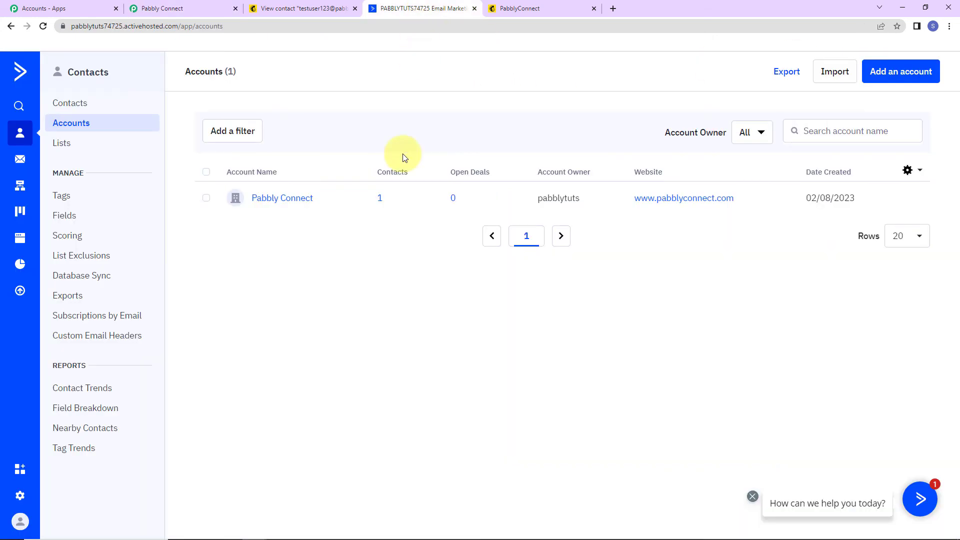
Step: Confirm the new contact under Pabbly Connect in ActiveCampaign Contacts, then return to the Mailchimp profile
{"action": "left_click", "coordinate": [80, 107]}
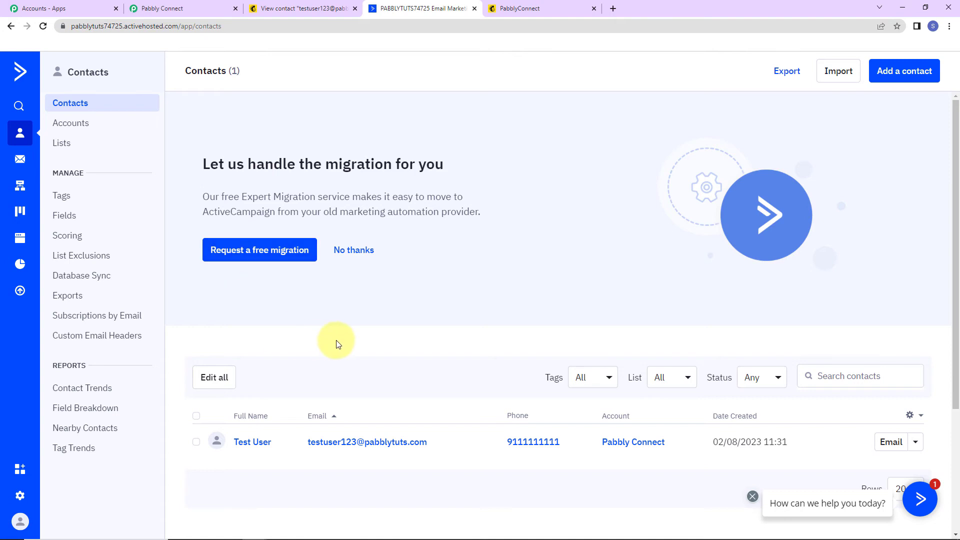
{"action": "scroll", "coordinate": [336, 344], "scroll_direction": "down", "scroll_amount": 3}
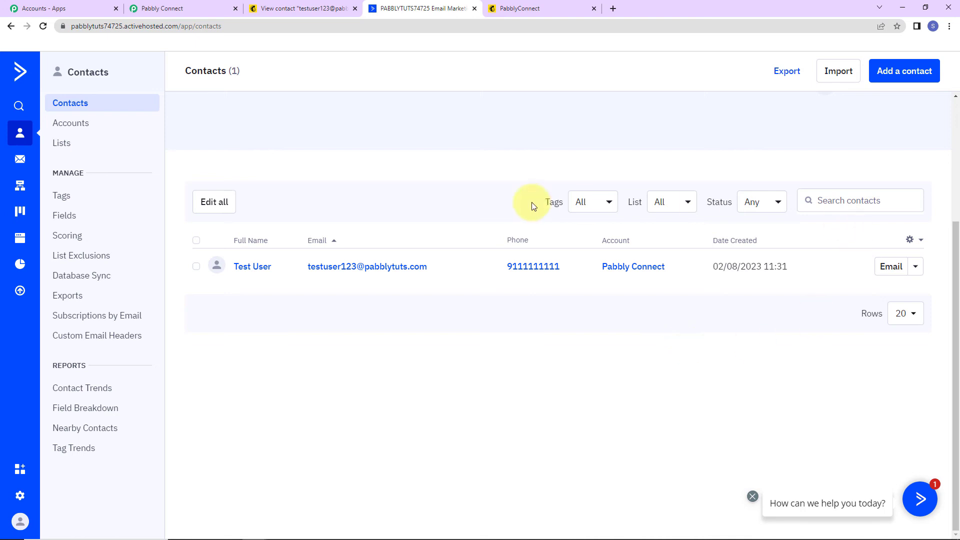
{"action": "left_click", "coordinate": [306, 8]}
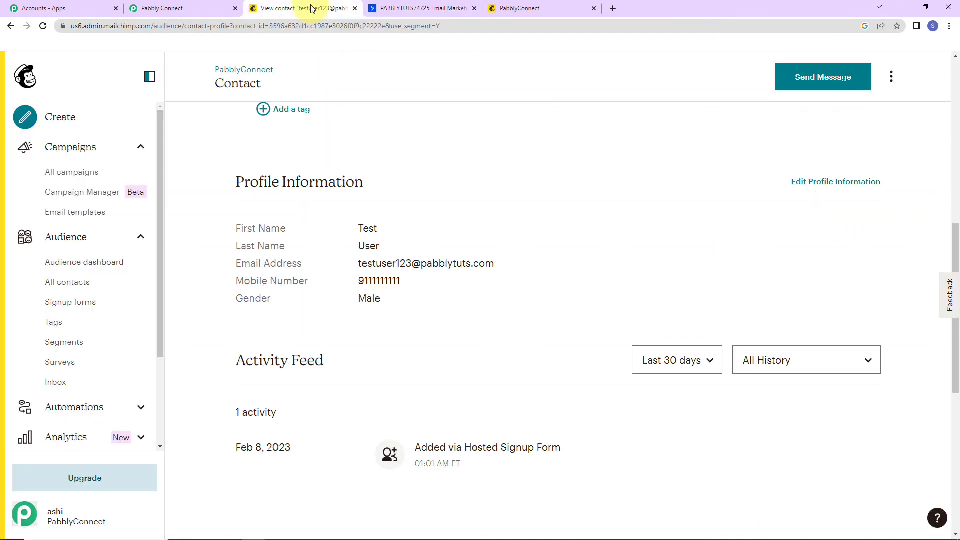
Step: Copy the Form builder's signup form URL and load it in a new tab
{"action": "left_click", "coordinate": [75, 303]}
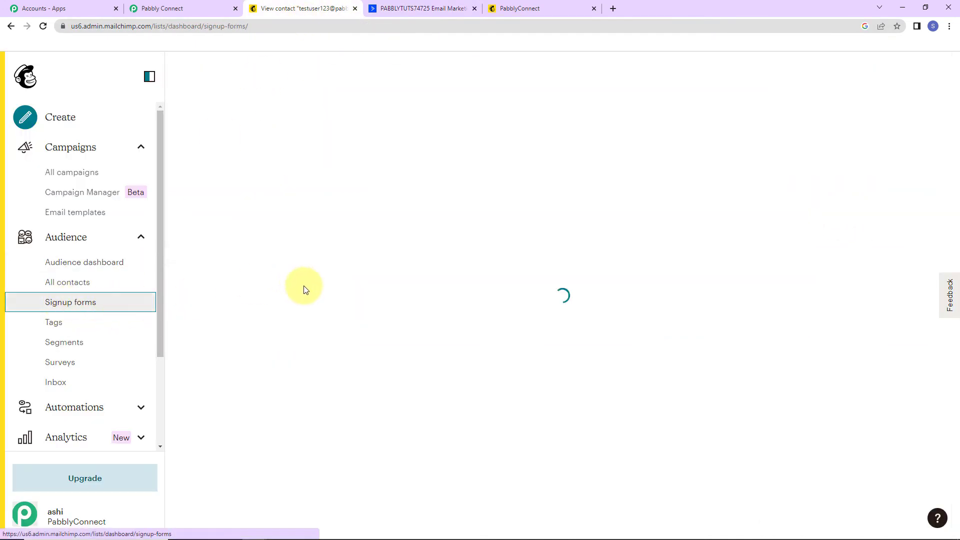
{"action": "left_click", "coordinate": [242, 328]}
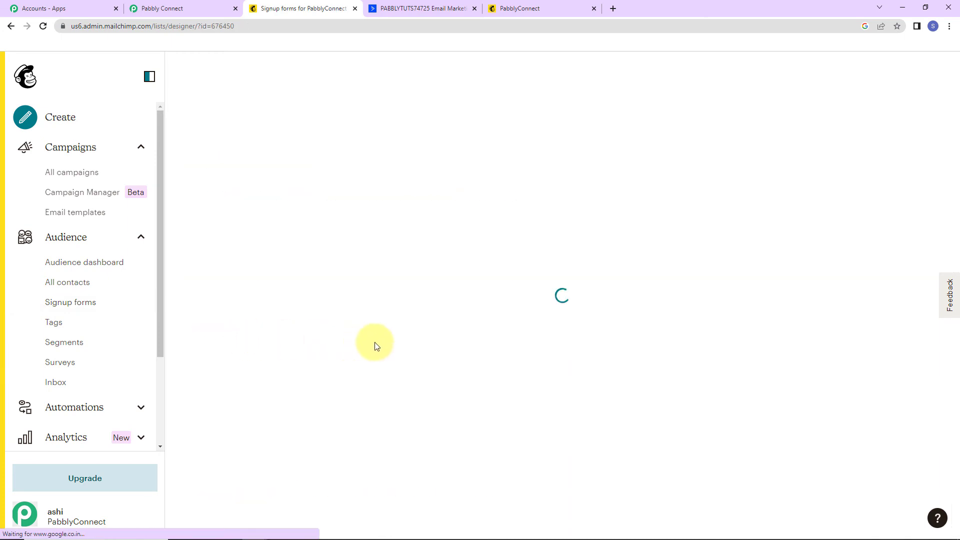
{"action": "left_click_drag", "start_coordinate": [309, 479], "coordinate": [173, 481]}
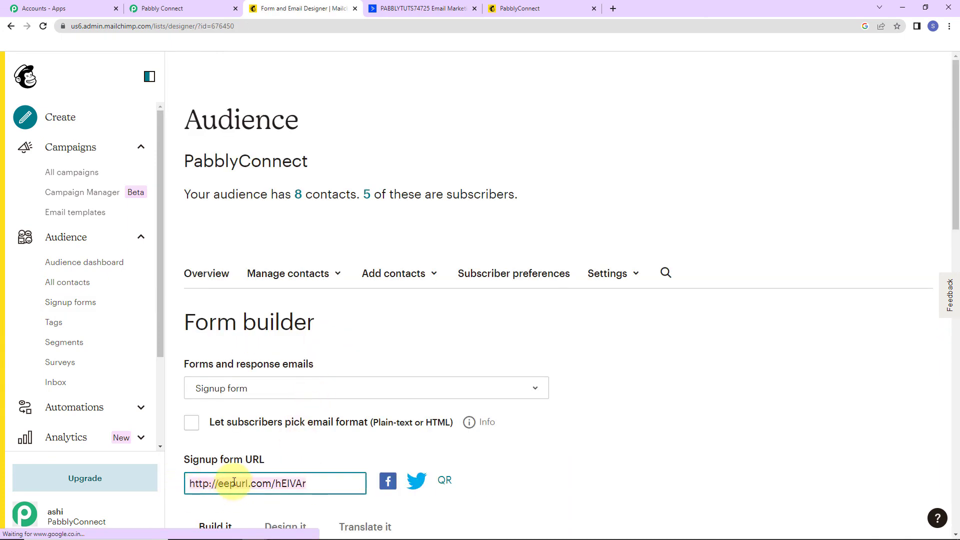
{"action": "right_click", "coordinate": [233, 482]}
{"action": "left_click", "coordinate": [258, 349]}
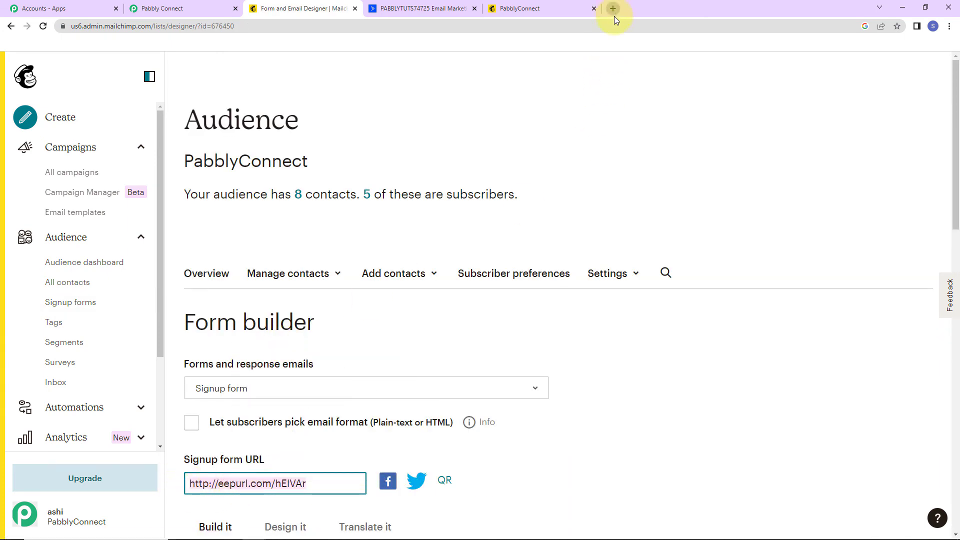
{"action": "left_click", "coordinate": [612, 9]}
{"action": "key", "text": "ctrl+v"}
{"action": "key", "text": "Return"}
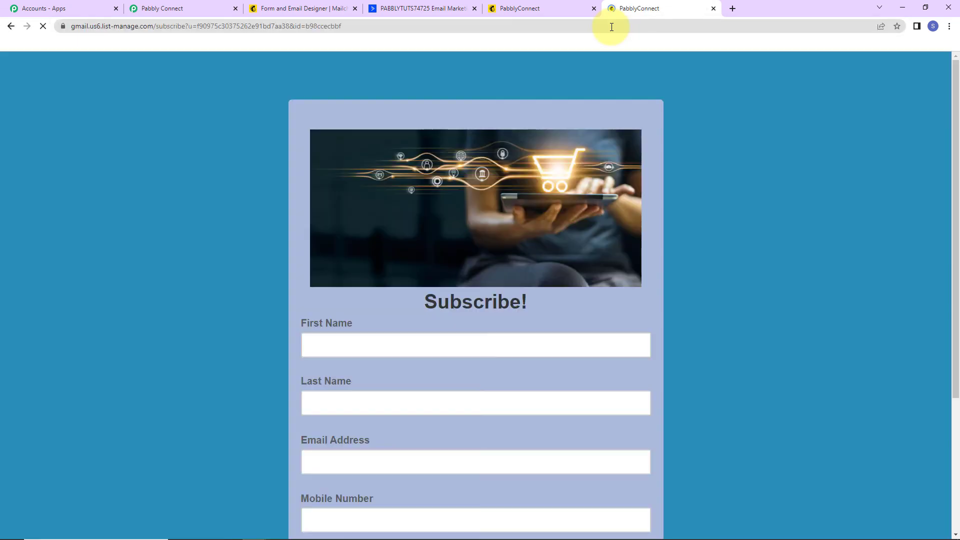
Step: Enter the test subscriber's first name, last name and email address in the Mailchimp signup form
{"action": "scroll", "coordinate": [488, 311], "scroll_direction": "down", "scroll_amount": 2}
{"action": "left_click", "coordinate": [411, 230]}
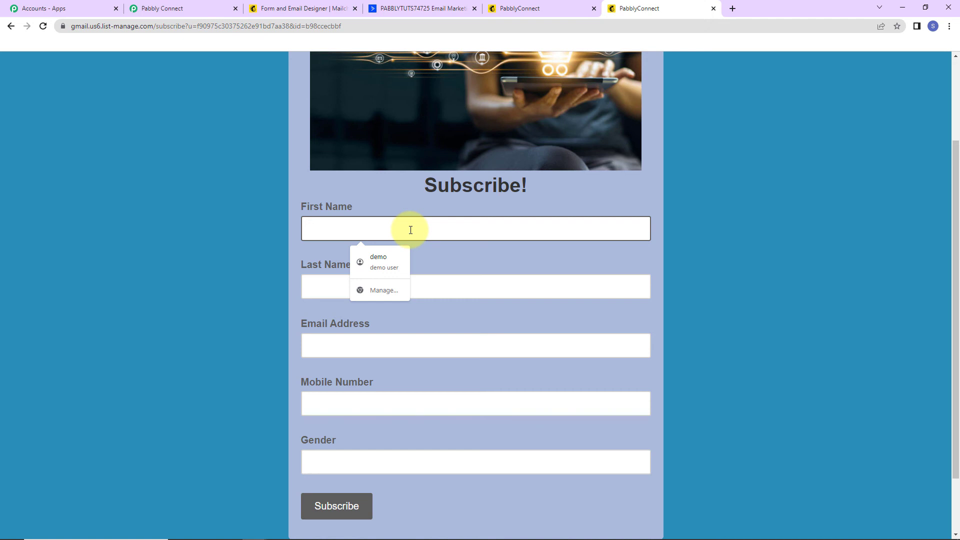
{"action": "type", "text": "Dear"}
{"action": "key", "text": "Tab"}
{"action": "type", "text": "S"}
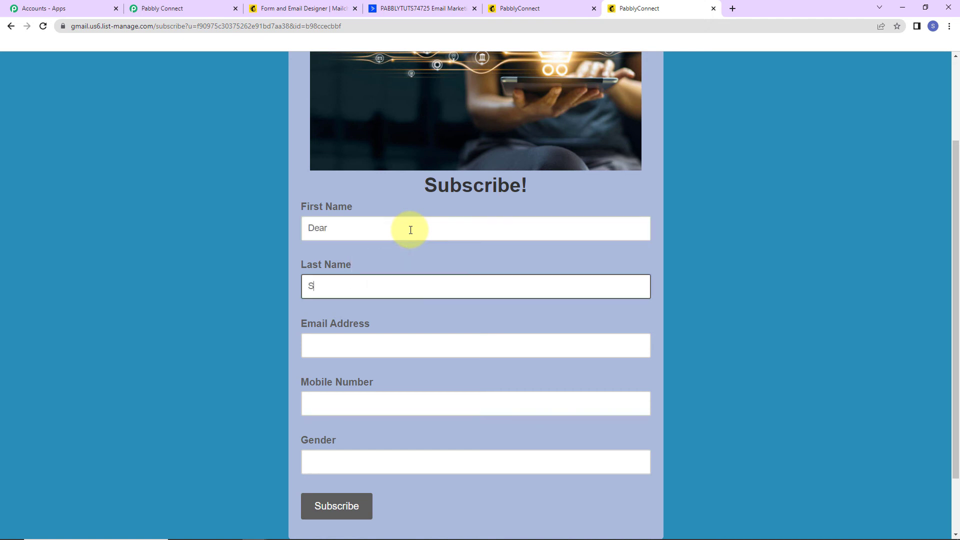
{"action": "type", "text": "ir"}
{"action": "key", "text": "Tab"}
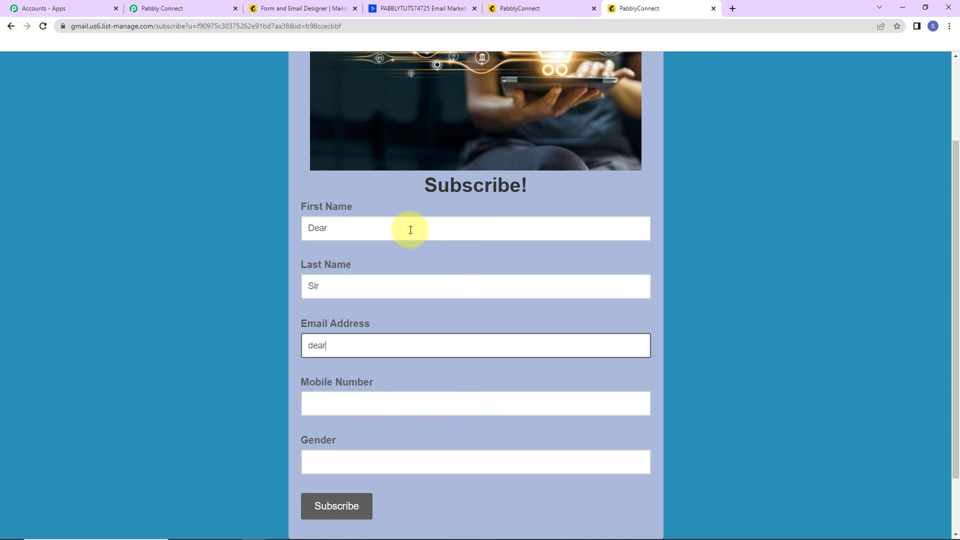
Step: Add the subscriber's mobile number and gender Female, then submit the form
{"action": "key", "text": "Tab"}
{"action": "type", "text": "9111111111"}
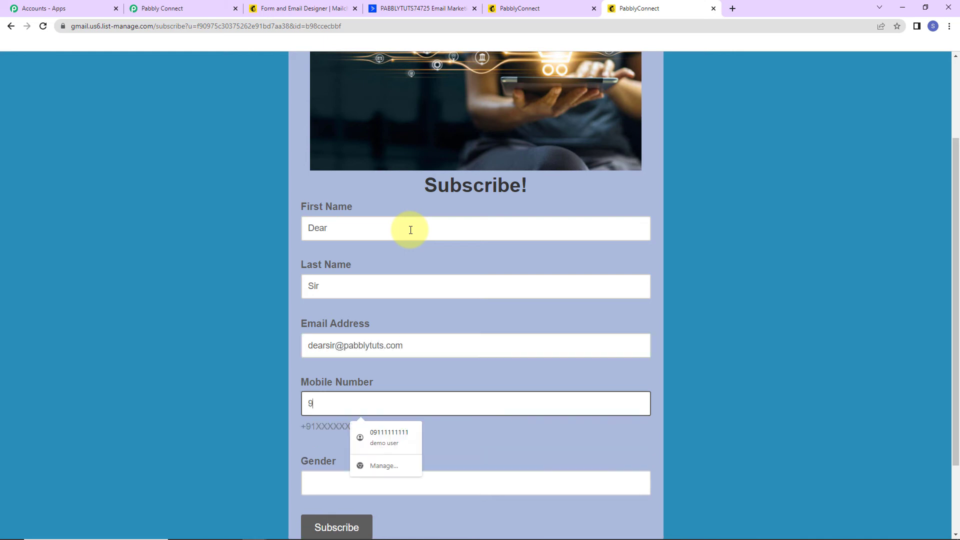
{"action": "left_click", "coordinate": [325, 492]}
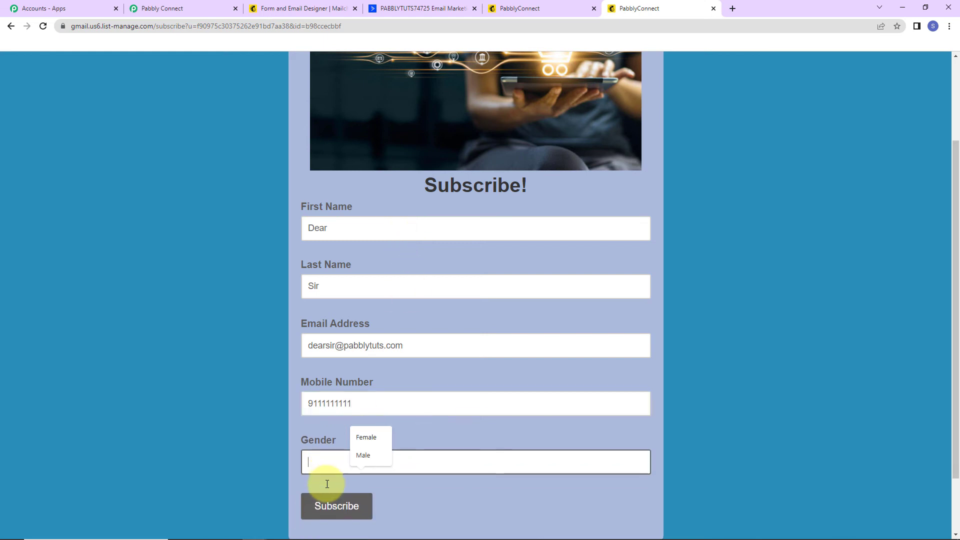
{"action": "type", "text": "F"}
{"action": "key", "text": "BackSpace"}
{"action": "type", "text": "Fema"}
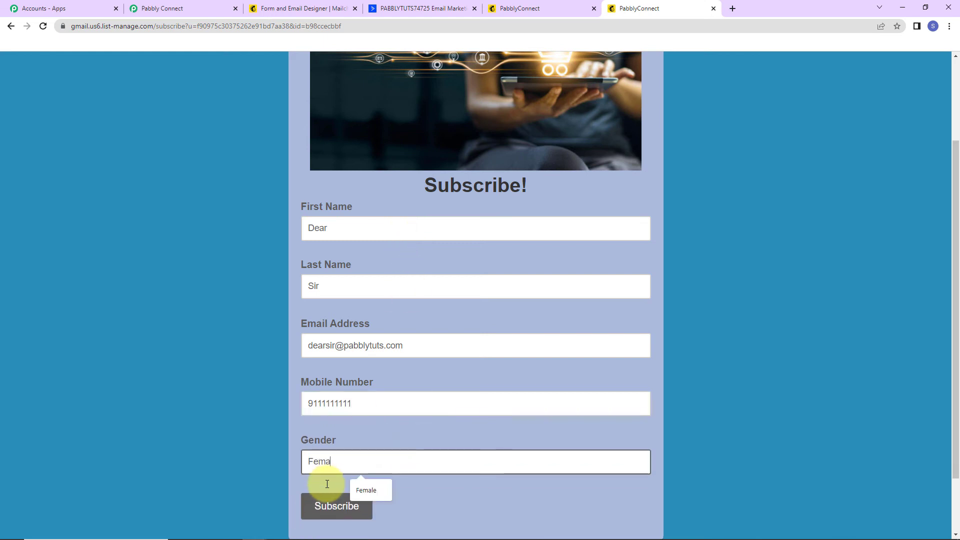
{"action": "type", "text": "le"}
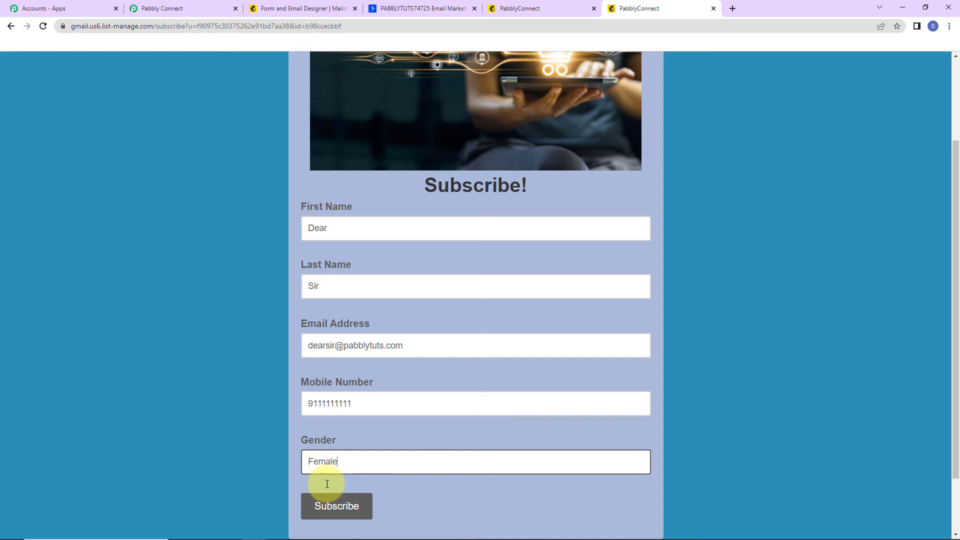
{"action": "left_click", "coordinate": [335, 505]}
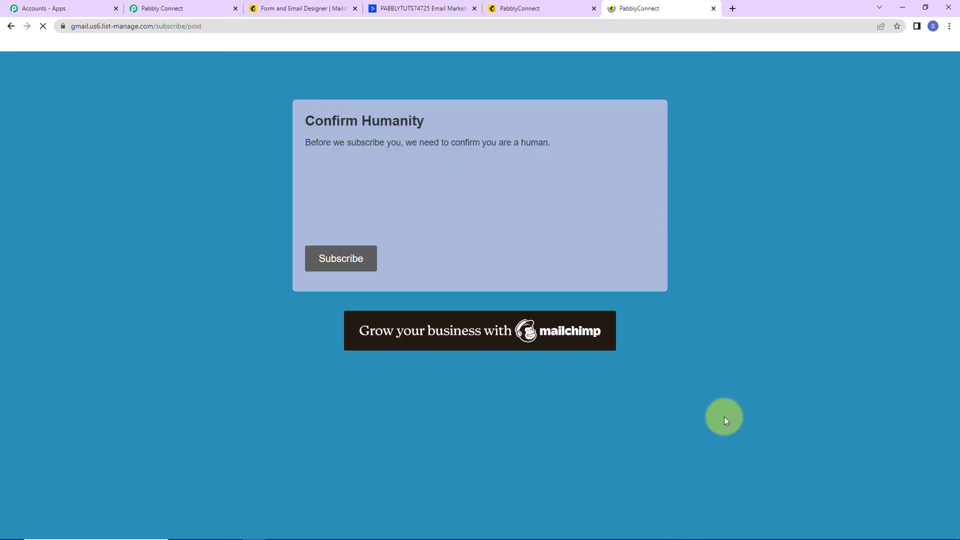
Step: Pass the reCAPTCHA traffic-light challenge to confirm the subscription, then return to ActiveCampaign contacts
{"action": "left_click", "coordinate": [356, 260]}
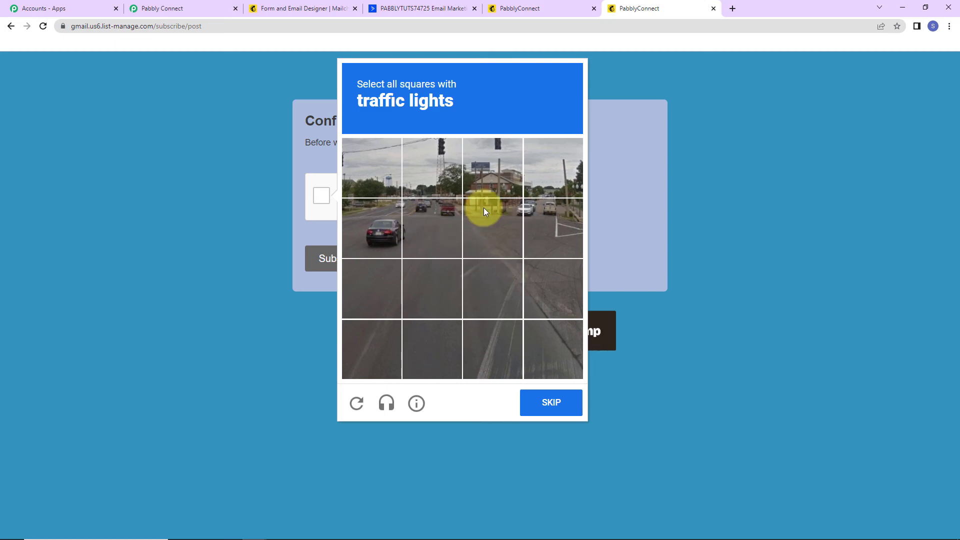
{"action": "left_click", "coordinate": [443, 154]}
{"action": "left_click", "coordinate": [497, 160]}
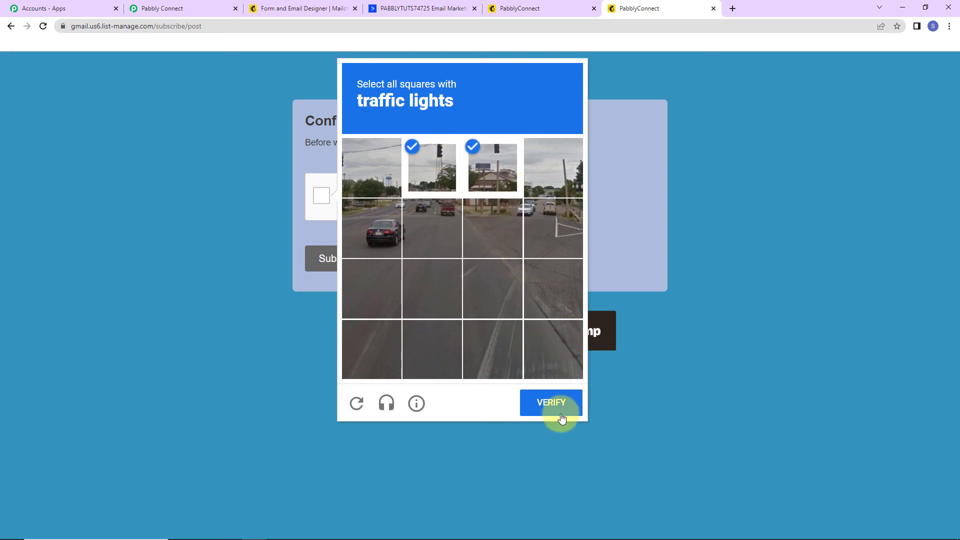
{"action": "left_click", "coordinate": [555, 407]}
{"action": "left_click", "coordinate": [349, 259]}
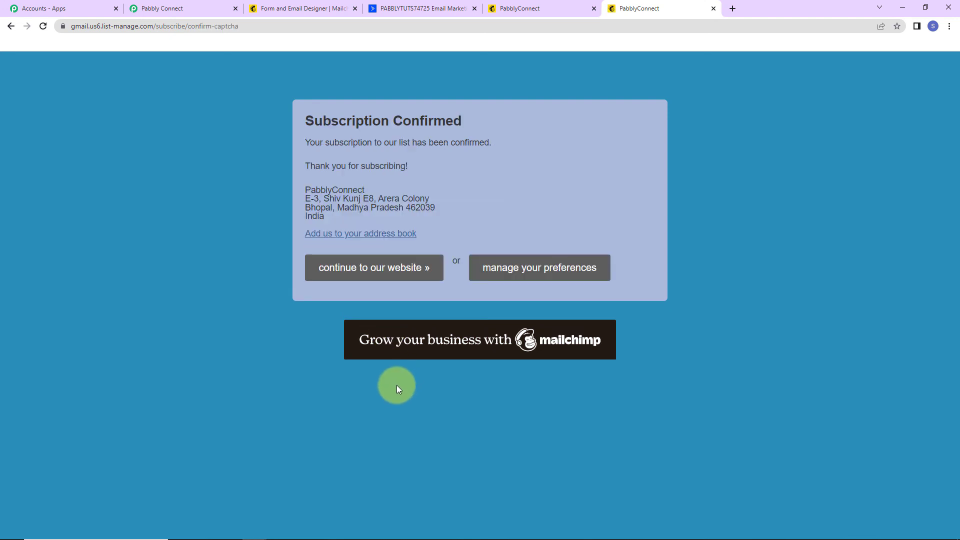
{"action": "left_click", "coordinate": [436, 11]}
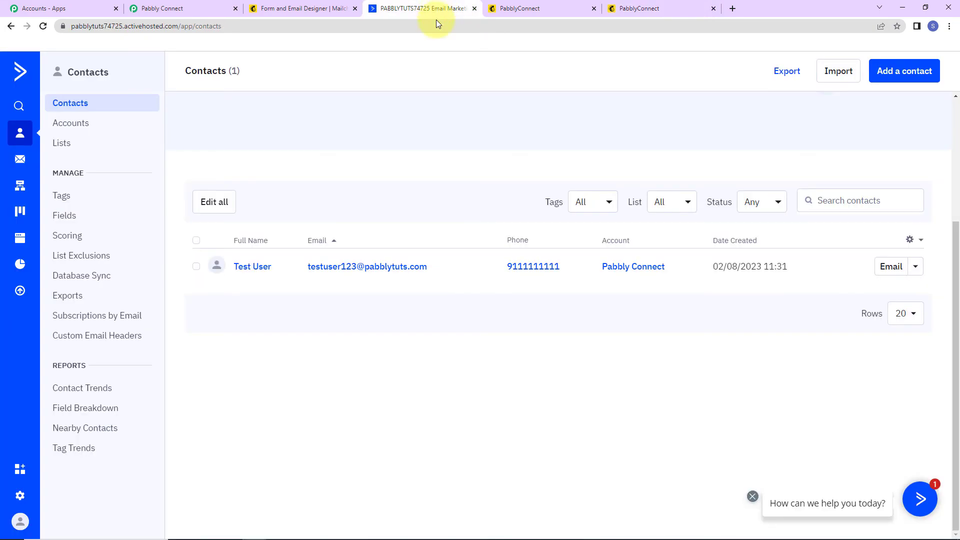
Step: Reload ActiveCampaign contacts to see the new subscriber as the second contact, then return to Pabbly Connect
{"action": "left_click", "coordinate": [43, 26]}
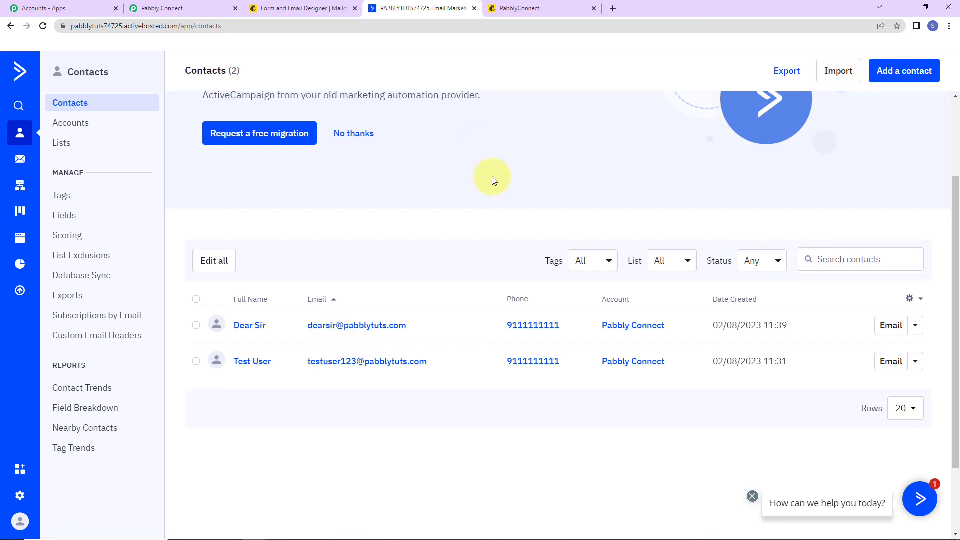
{"action": "left_click", "coordinate": [165, 10]}
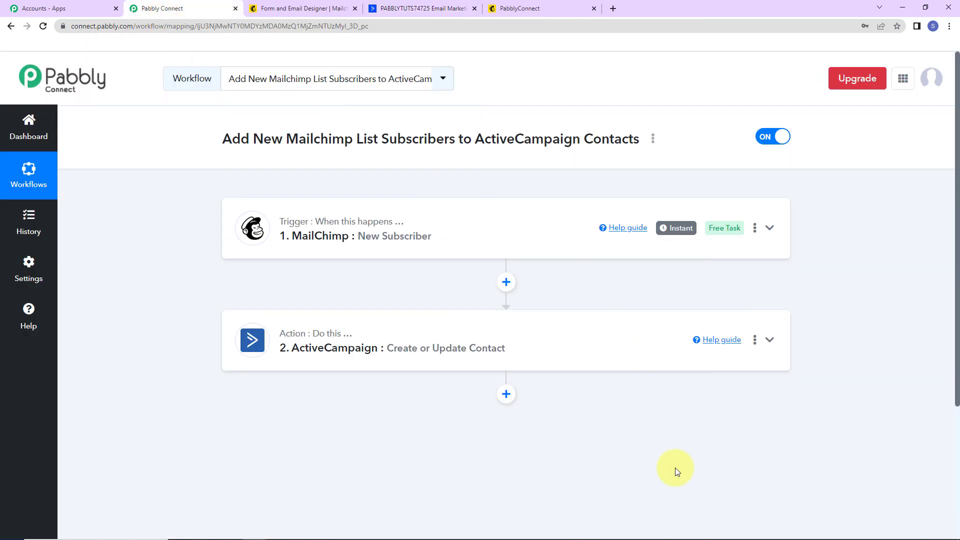